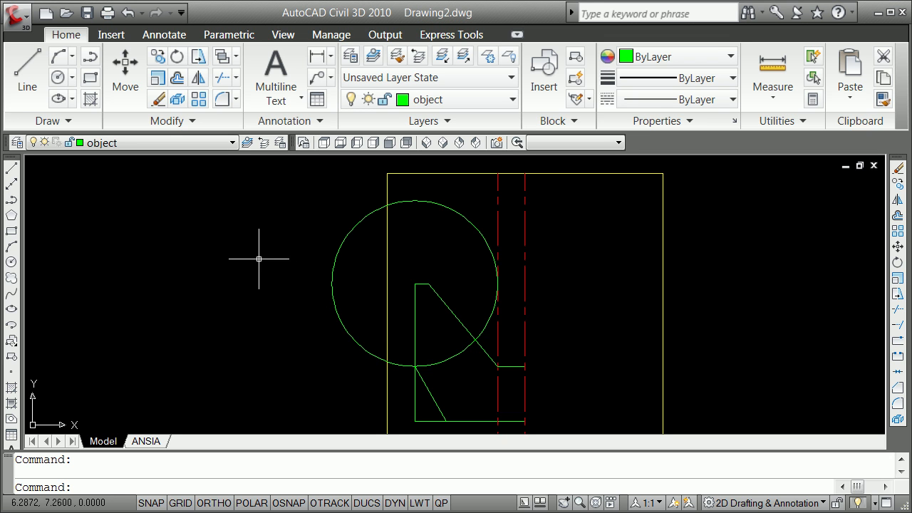
# Erase the large green circle centred on the profile's upper-left corner.
pyautogui.write('e')
pyautogui.press('Return')
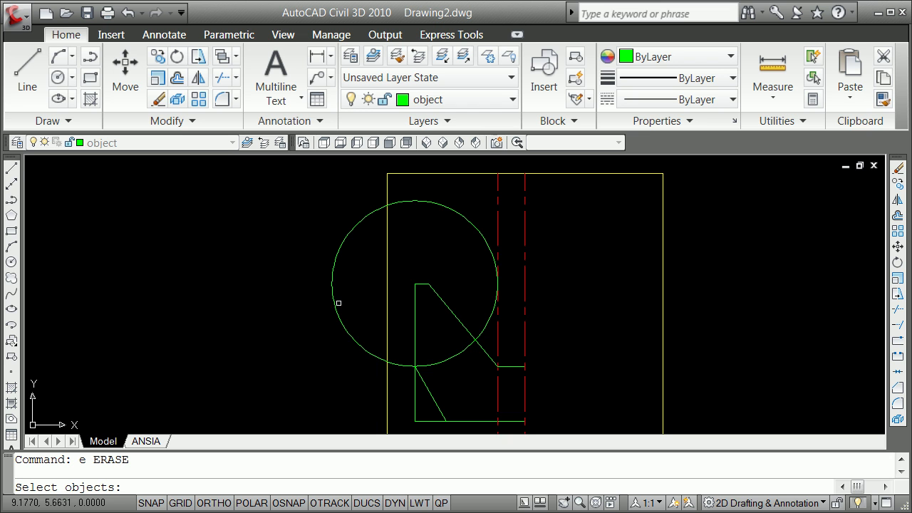
pyautogui.click(333, 302)
pyautogui.press('Return')
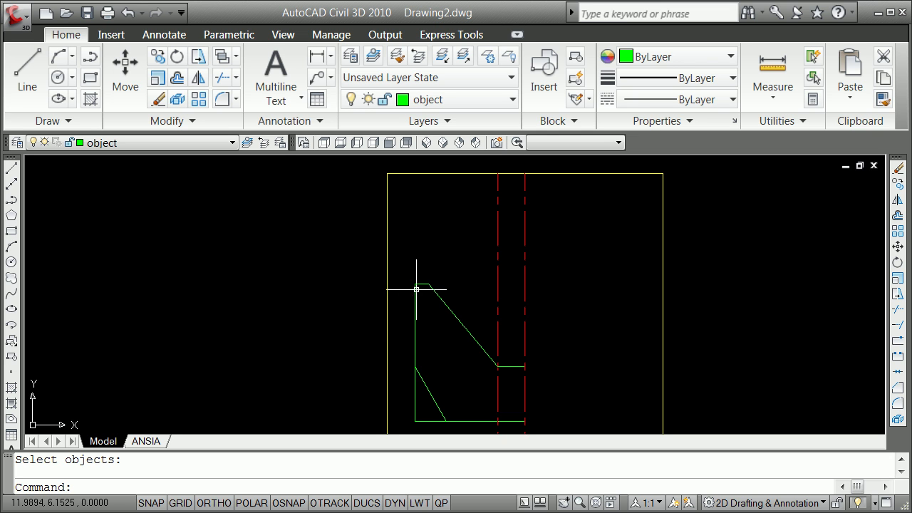
# Draw a circle of radius 3 centred on the upper endpoint of the profile's left vertical edge.
pyautogui.click(72, 77)
pyautogui.click(84, 109)
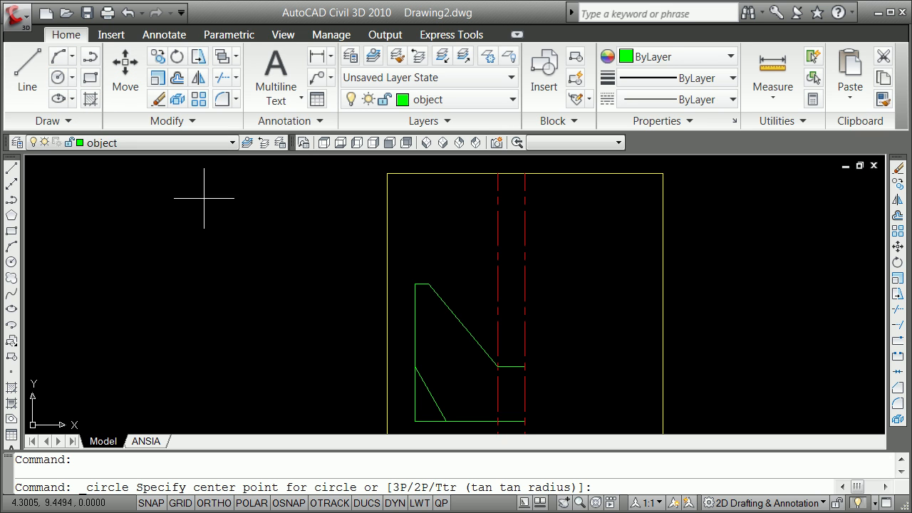
pyautogui.keyDown('shift'); pyautogui.rightClick(419, 237); pyautogui.keyUp('shift')
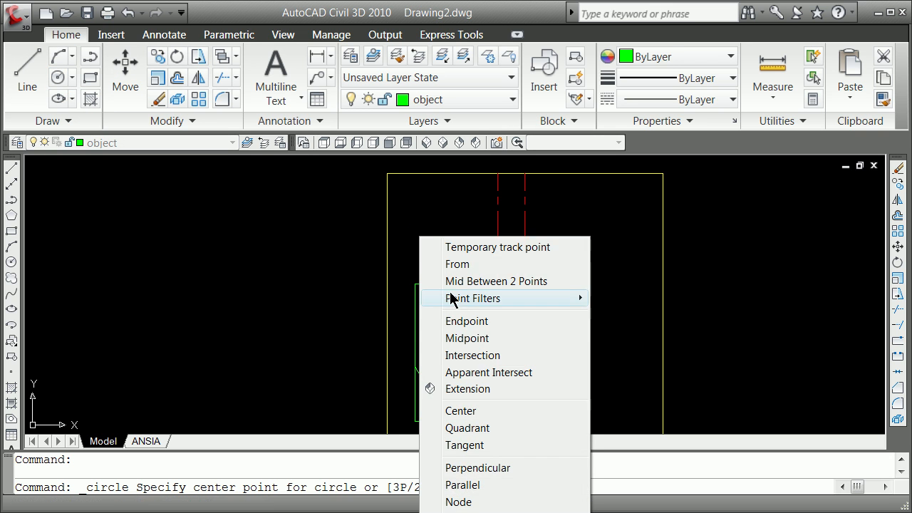
pyautogui.click(460, 322)
pyautogui.click(414, 283)
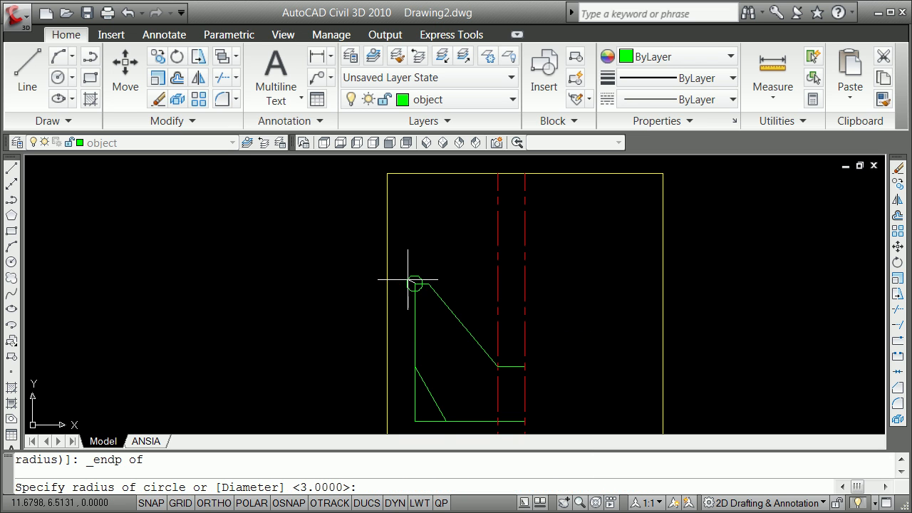
pyautogui.write('3')
pyautogui.press('Return')
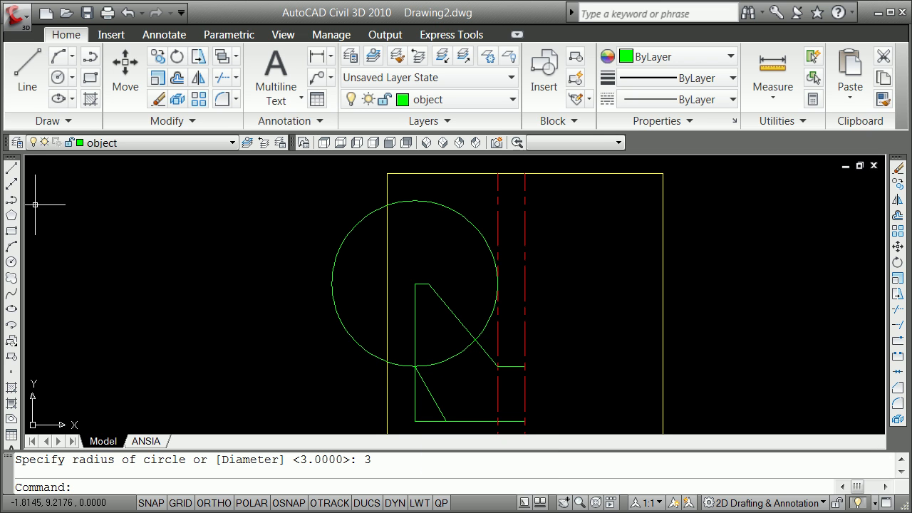
pyautogui.click(14, 171)
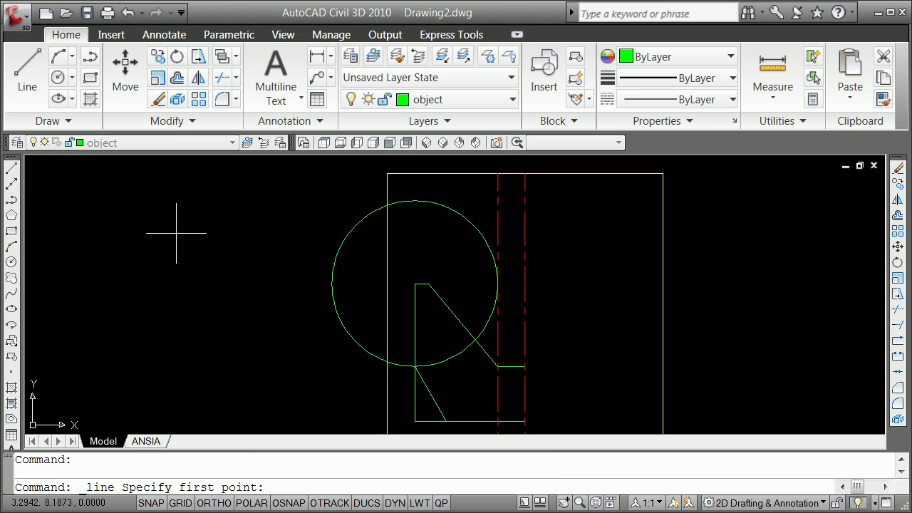
pyautogui.click(180, 229)
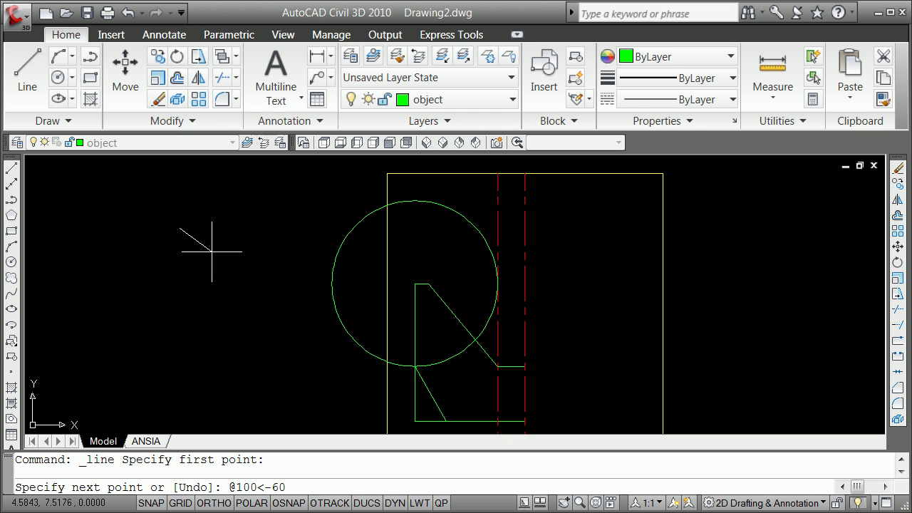
pyautogui.write('@100<-60')
pyautogui.press('Return')
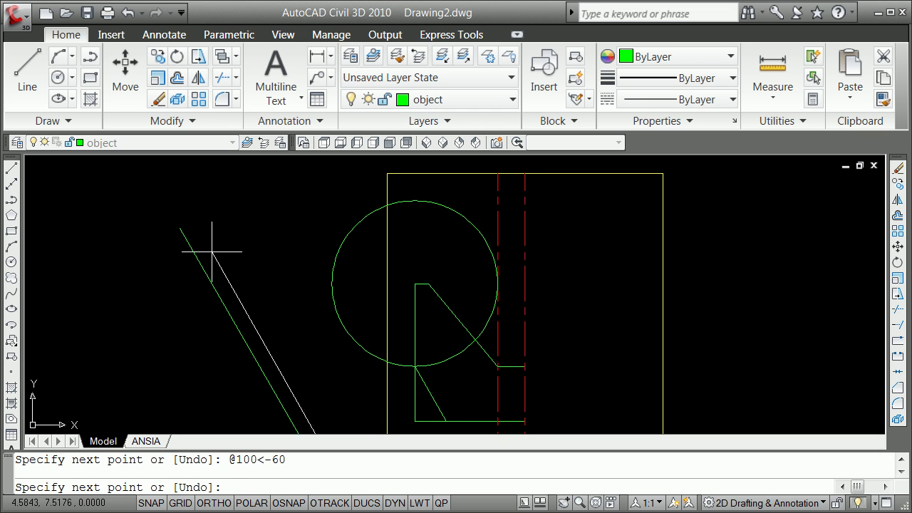
pyautogui.press('Return')
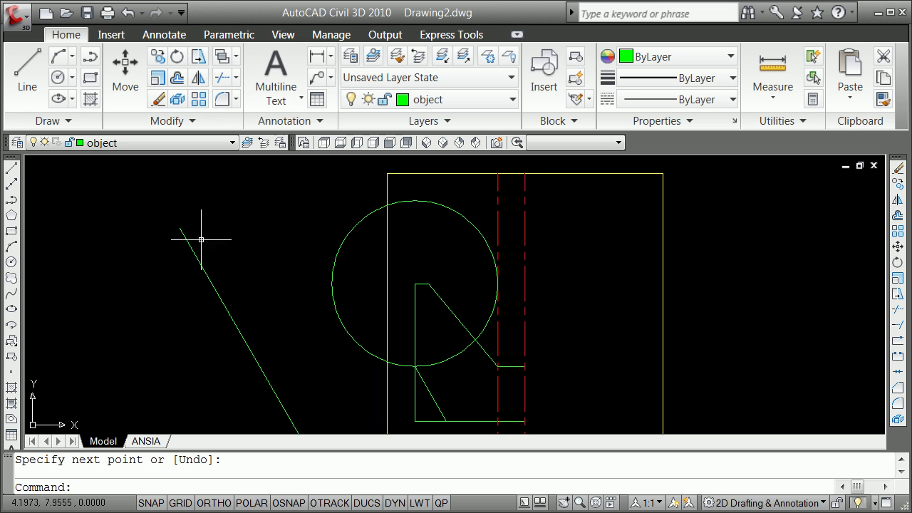
# Erase the long angled line outside the border and the radius 3 circle.
pyautogui.write('e')
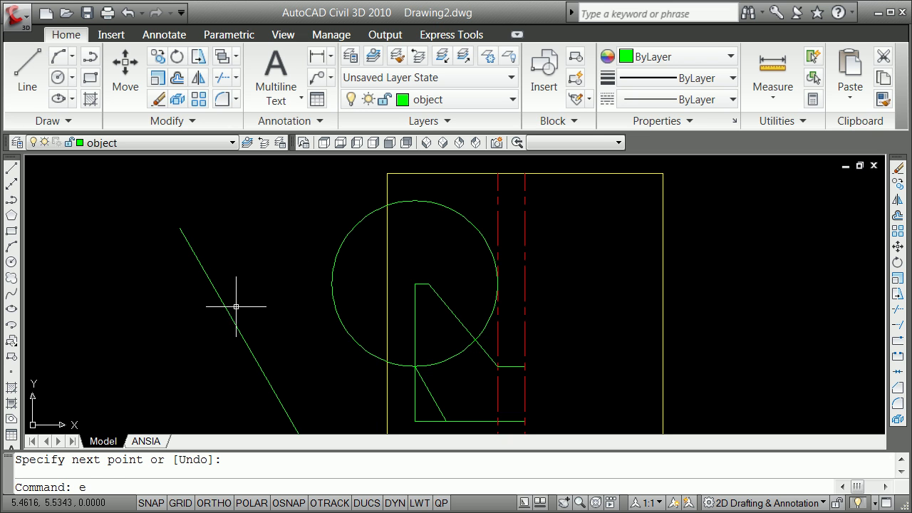
pyautogui.press('Return')
pyautogui.click(226, 311)
pyautogui.press('Return')
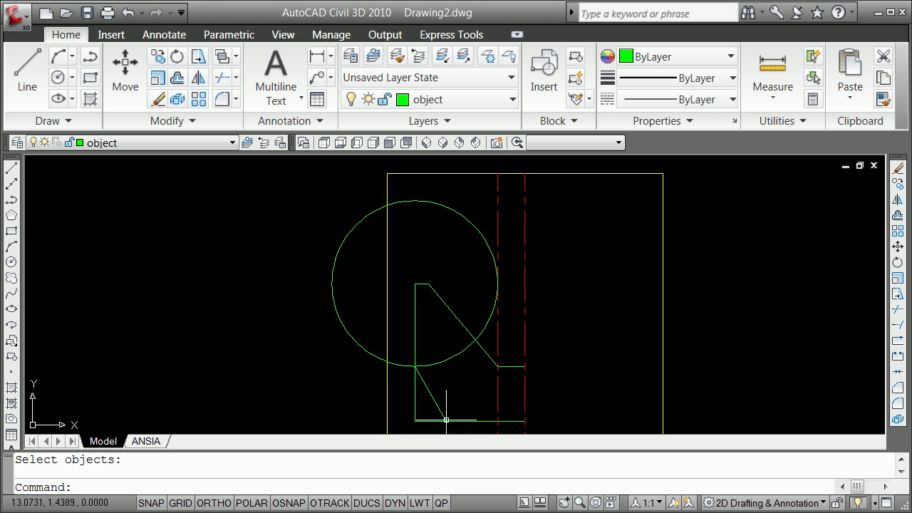
pyautogui.write('e')
pyautogui.press('Return')
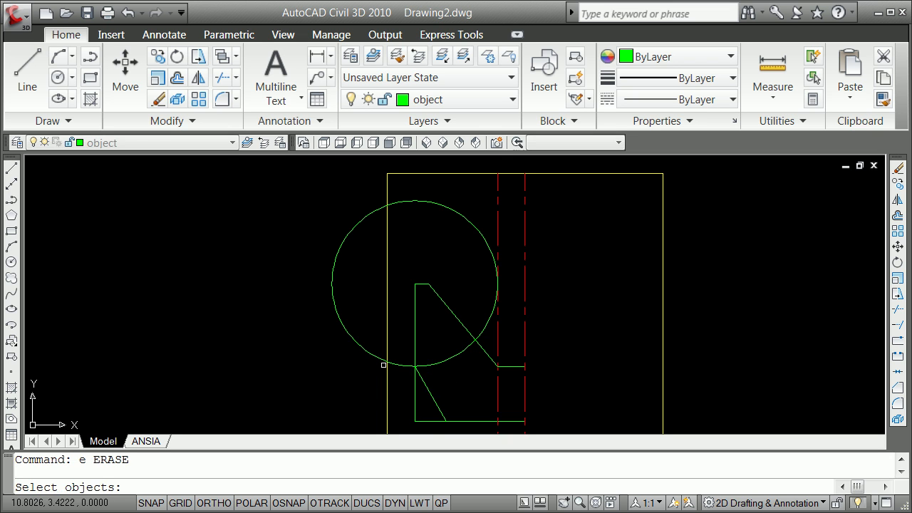
pyautogui.click(395, 365)
pyautogui.press('Return')
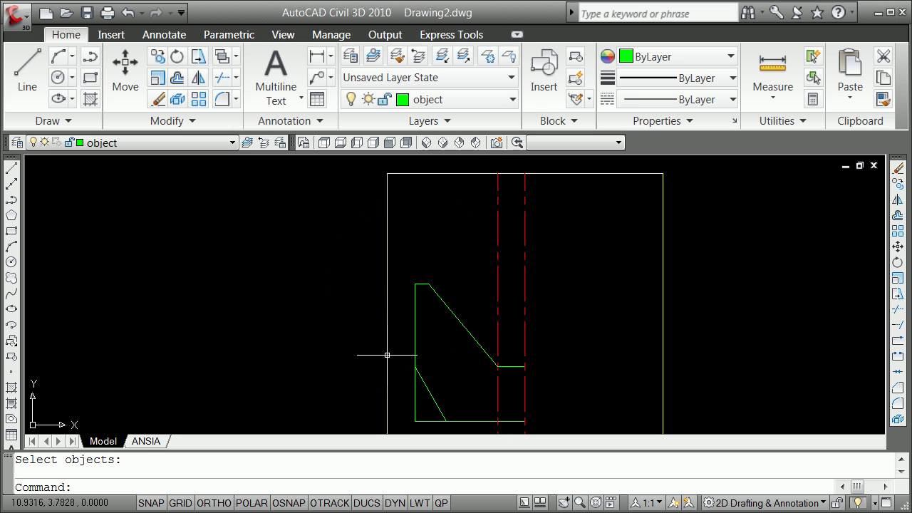
# Fillet the lower angled line with the left vertical edge and with the bottom edge to form sharp corners.
pyautogui.write('f')
pyautogui.press('Return')
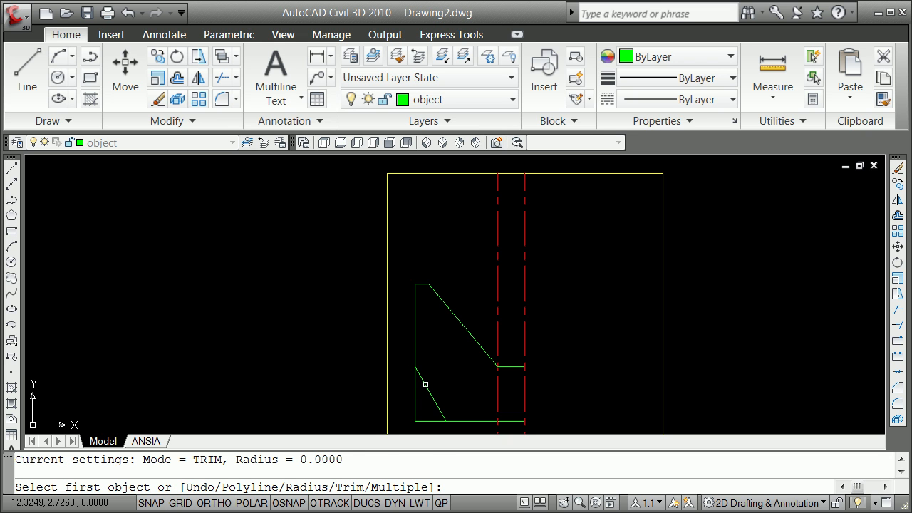
pyautogui.click(425, 385)
pyautogui.click(416, 353)
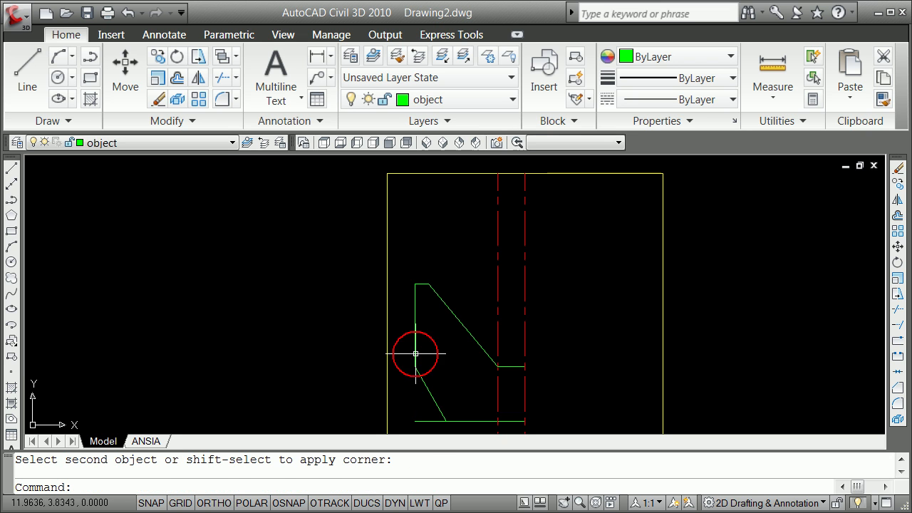
pyautogui.press('Return')
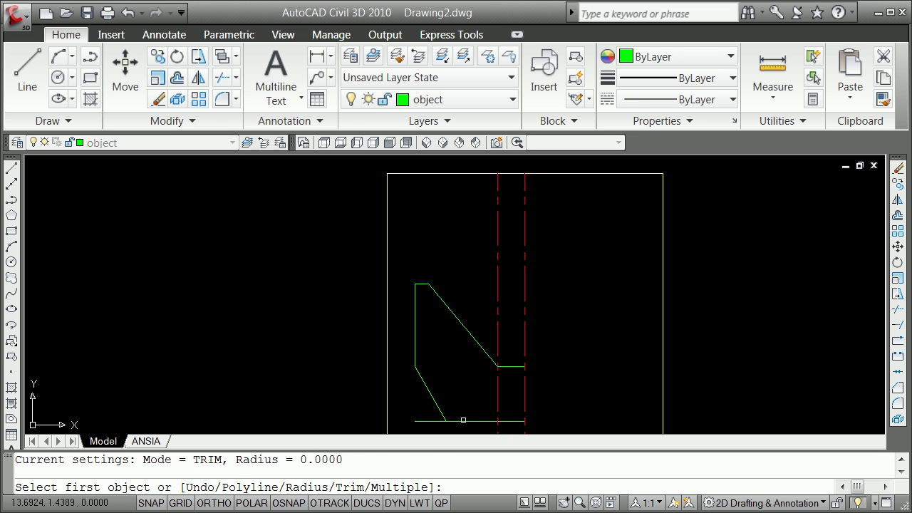
pyautogui.click(464, 421)
pyautogui.click(436, 406)
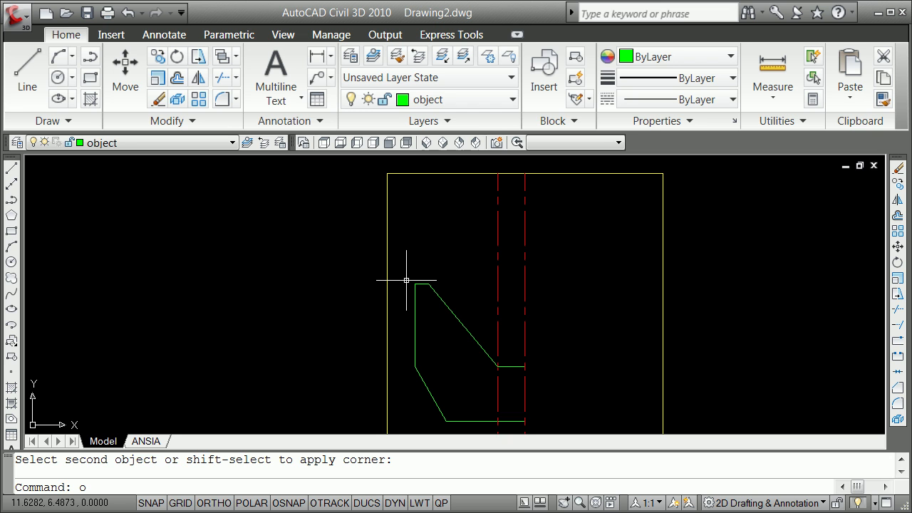
# Offset the short top edge of the profile downward by 2.
pyautogui.press('Return')
pyautogui.write('2')
pyautogui.press('Return')
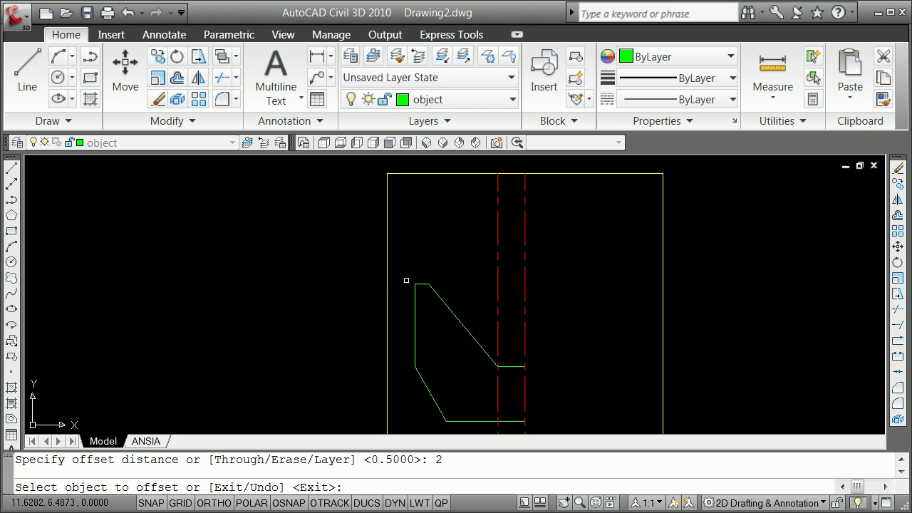
pyautogui.click(421, 284)
pyautogui.click(423, 306)
pyautogui.press('Return')
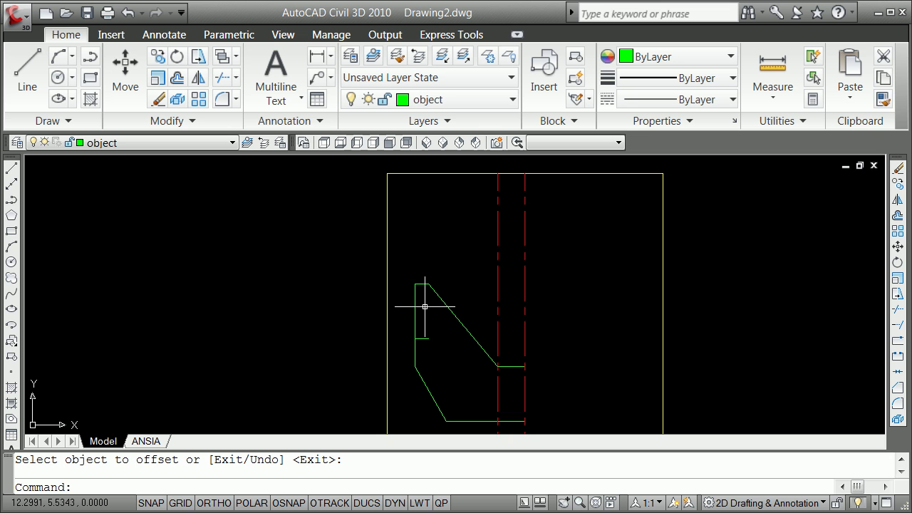
# Offset the left vertical edge by 1 toward the inside of the profile.
pyautogui.write('o')
pyautogui.press('Return')
pyautogui.write('1')
pyautogui.press('Return')
pyautogui.click(415, 307)
pyautogui.click(421, 308)
pyautogui.press('Return')
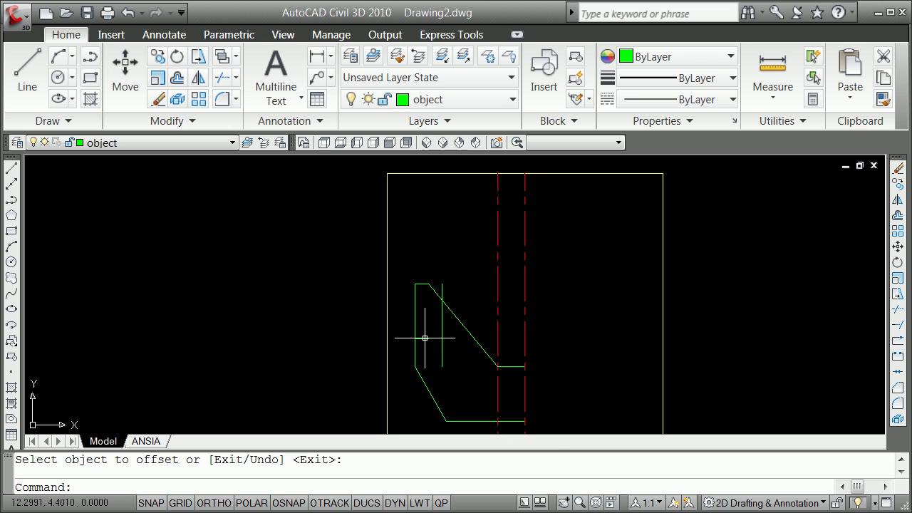
# Join the two offset lines in a sharp corner with a fillet of radius 0, keeping the vertical line's upper part.
pyautogui.write('f')
pyautogui.press('Return')
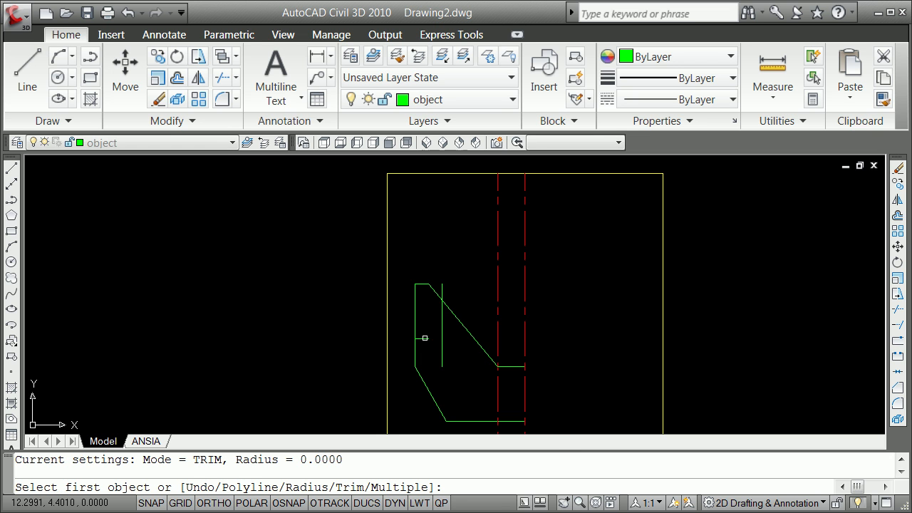
pyautogui.write('r')
pyautogui.press('Return')
pyautogui.press('Return')
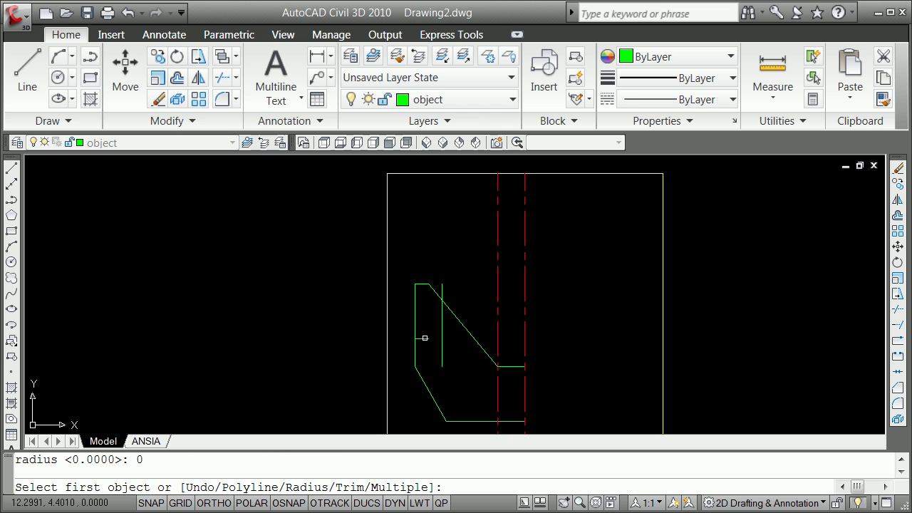
pyautogui.click(421, 340)
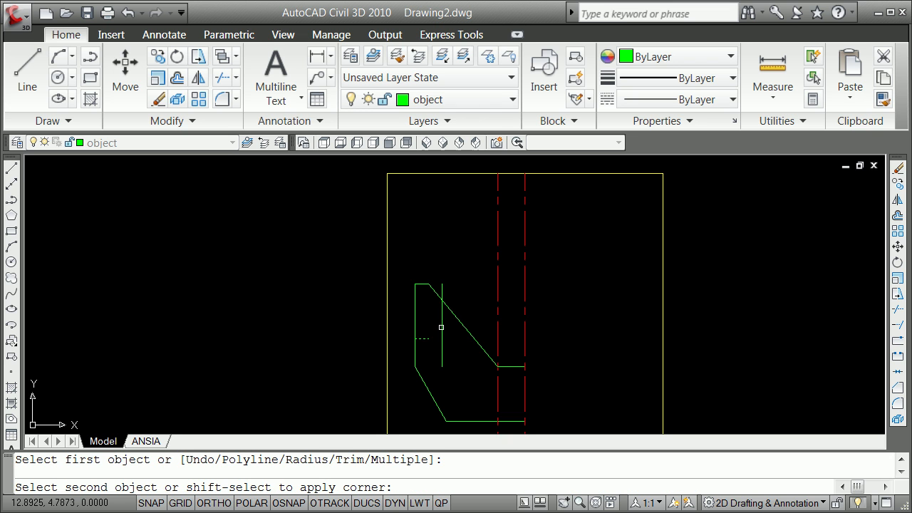
pyautogui.click(442, 324)
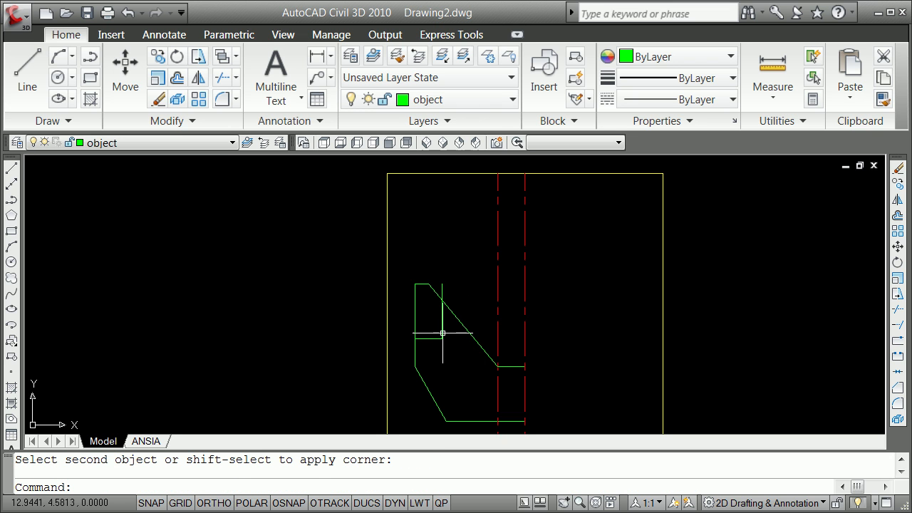
# Move the two joined offset lines to the centerline layer.
pyautogui.click(421, 339)
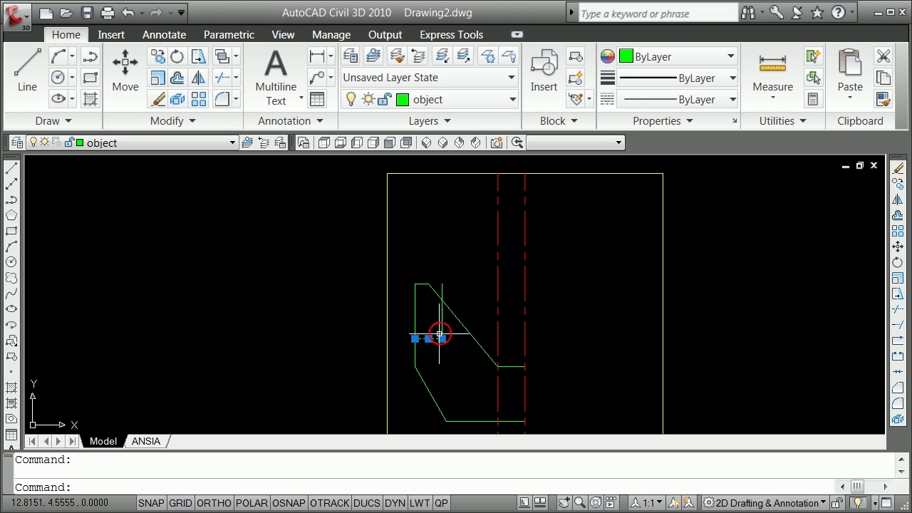
pyautogui.click(232, 143)
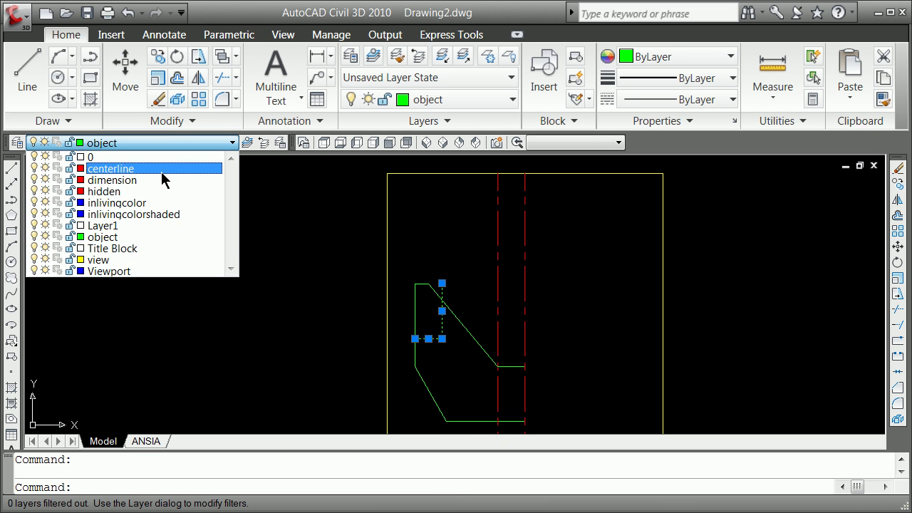
pyautogui.click(164, 170)
pyautogui.press('Escape')
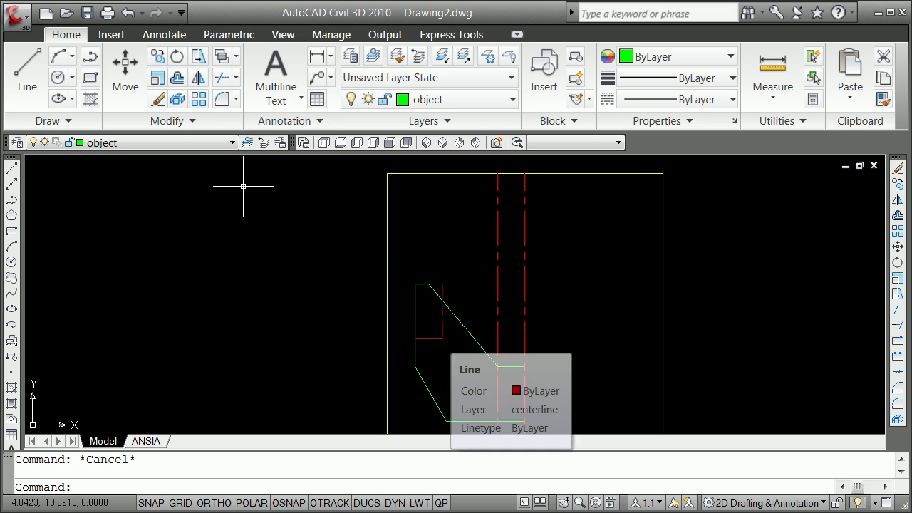
# Draw a circle of diameter .875 centred on the intersection of the two new centerlines.
pyautogui.click(72, 77)
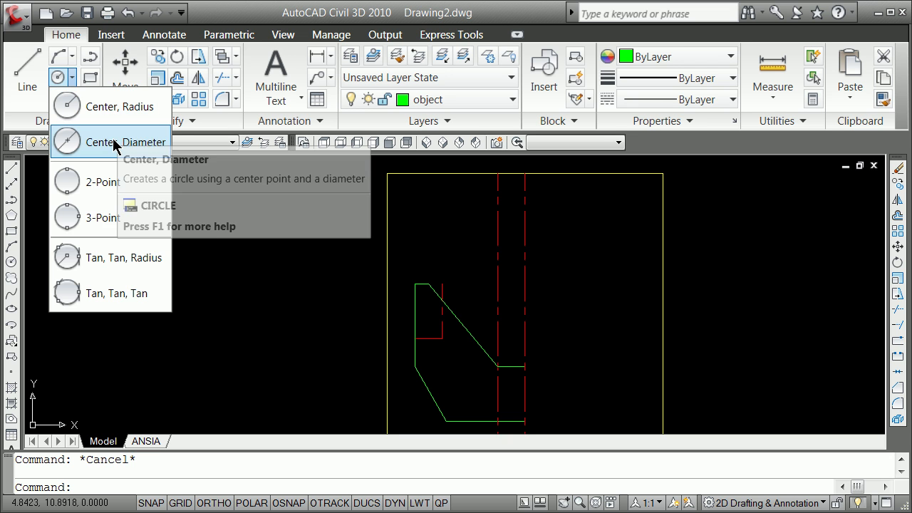
pyautogui.click(91, 141)
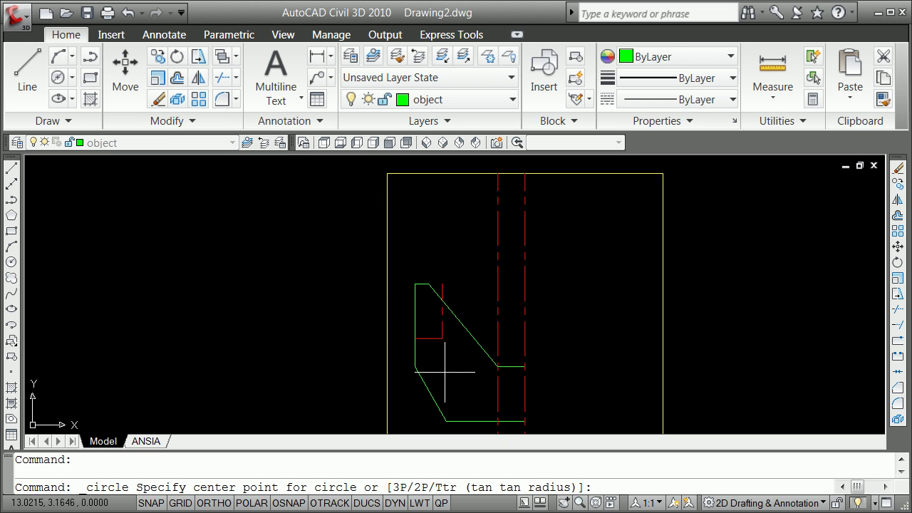
pyautogui.keyDown('shift'); pyautogui.rightClick(442, 372); pyautogui.keyUp('shift')
pyautogui.click(499, 142)
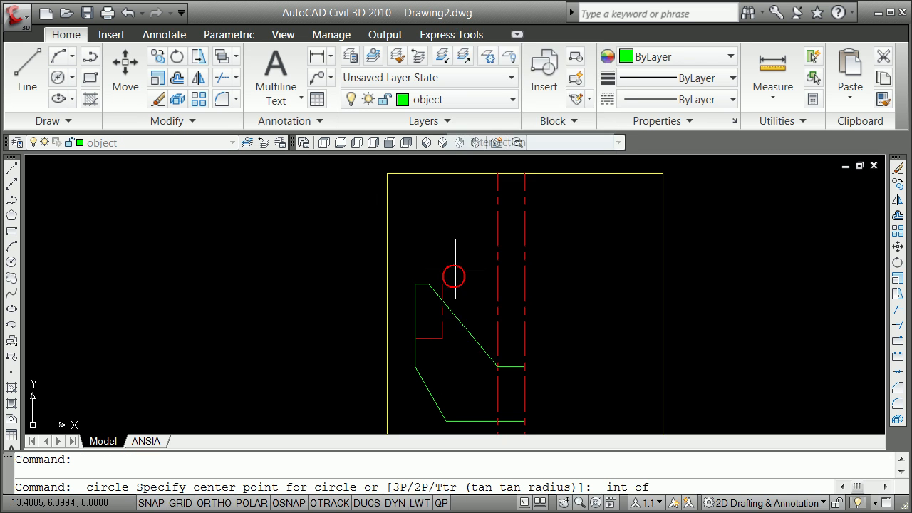
pyautogui.click(442, 339)
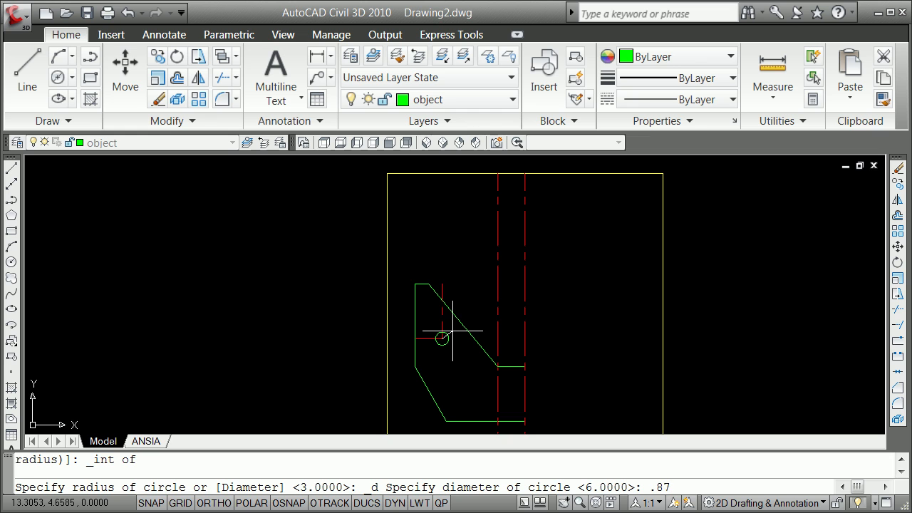
pyautogui.write('.875')
pyautogui.press('Return')
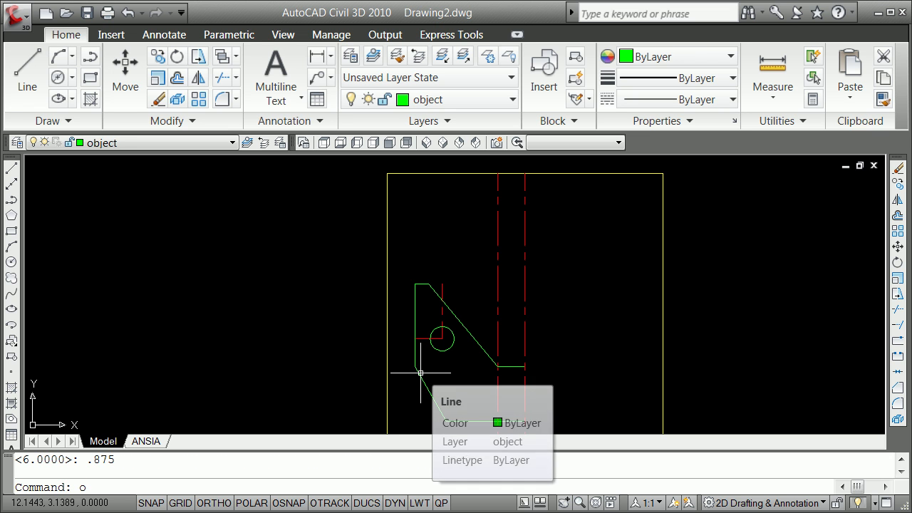
# Offset the horizontal centerline downward by 1, and offset that copy downward by 1 again.
pyautogui.write('o')
pyautogui.press('Return')
pyautogui.write('1')
pyautogui.press('Return')
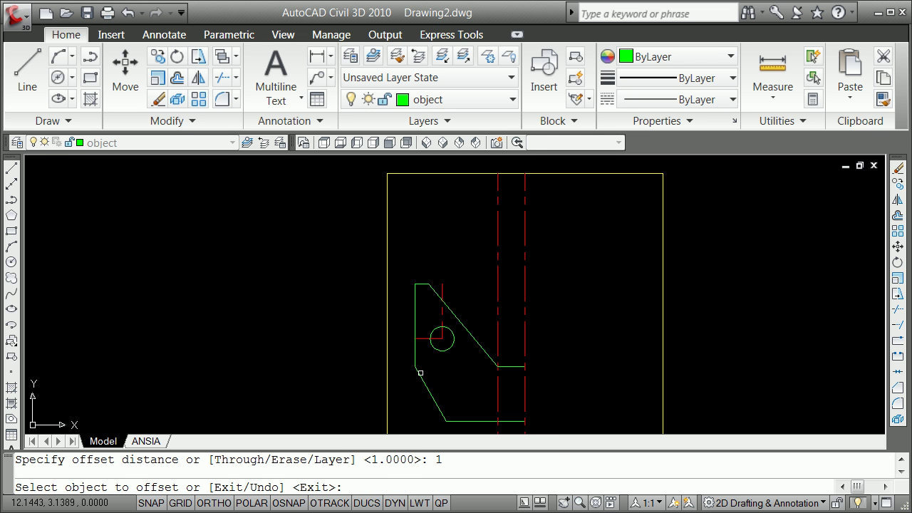
pyautogui.click(421, 340)
pyautogui.click(430, 364)
pyautogui.click(430, 368)
pyautogui.click(433, 375)
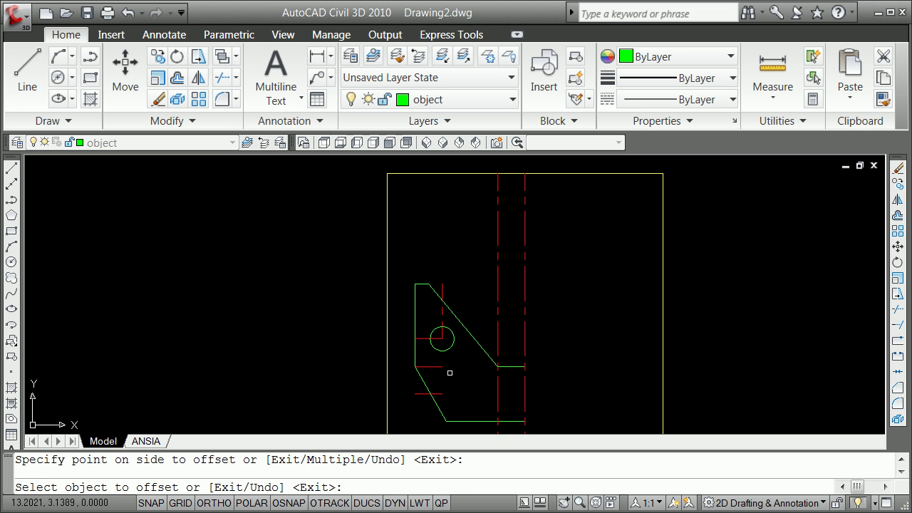
# Offset the vertical centerline through the hole to the right by 0.5.
pyautogui.press('Return')
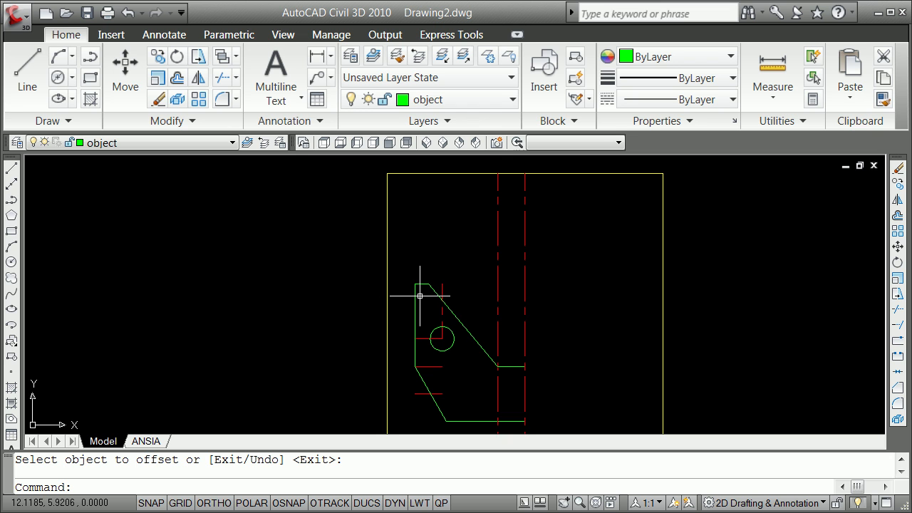
pyautogui.press('Return')
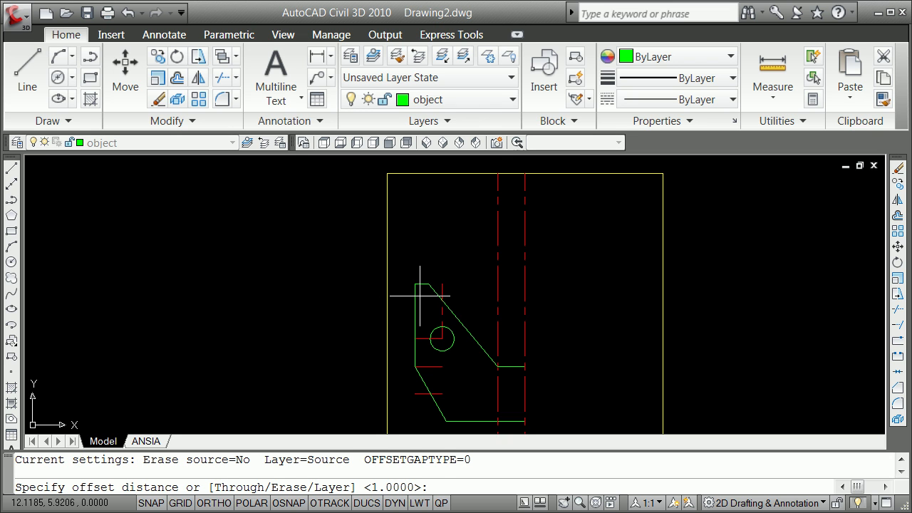
pyautogui.press('Return')
pyautogui.click(442, 309)
pyautogui.click(458, 308)
pyautogui.press('Return')
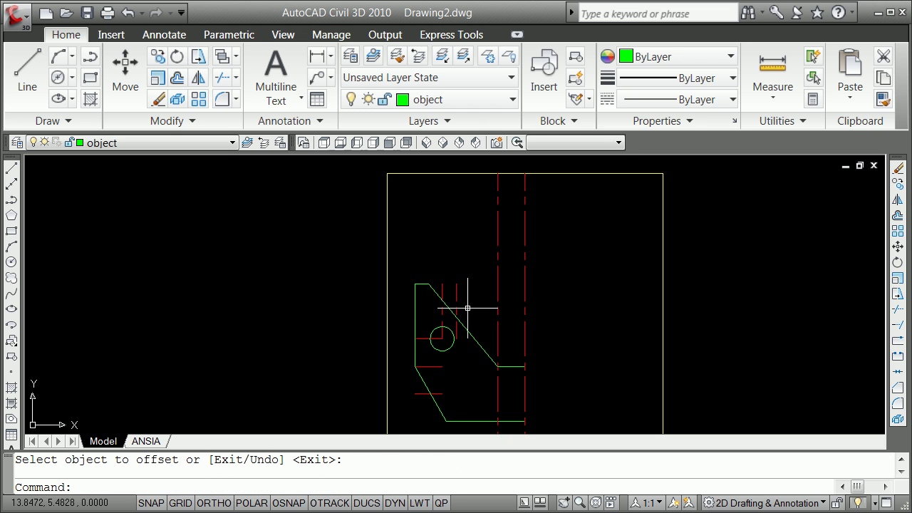
# Join the lowest short horizontal centerline and the new vertical centerline in a sharp corner with a fillet of radius 0.
pyautogui.scroll(3, 448, 360)
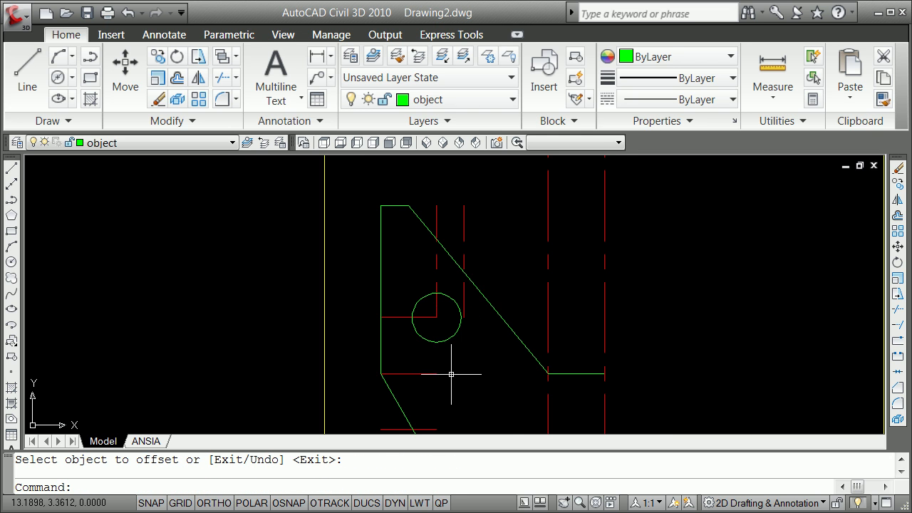
pyautogui.scroll(-2, 437, 426)
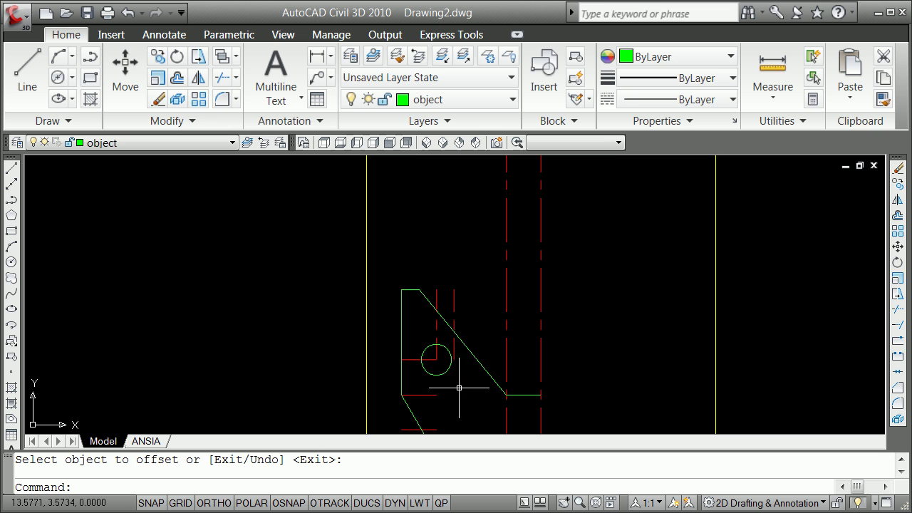
pyautogui.scroll(-4, 445, 414)
pyautogui.scroll(3, 445, 425)
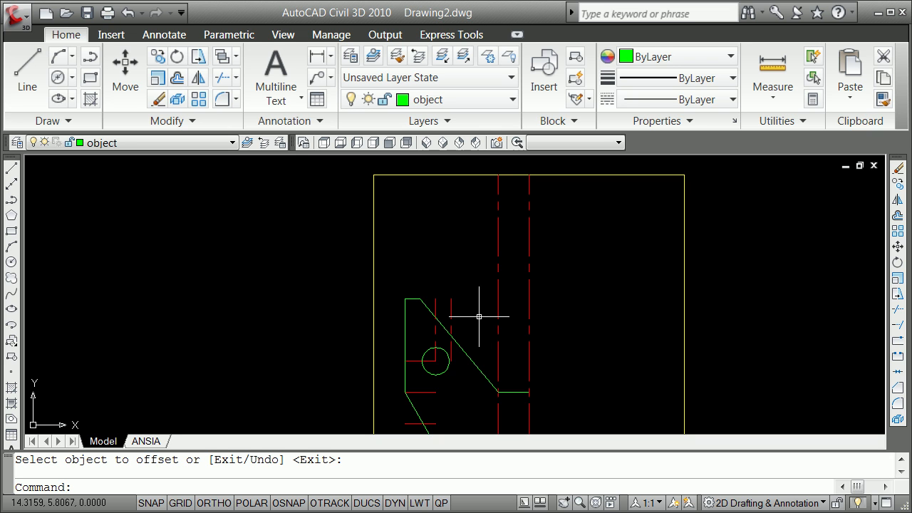
pyautogui.press('Return')
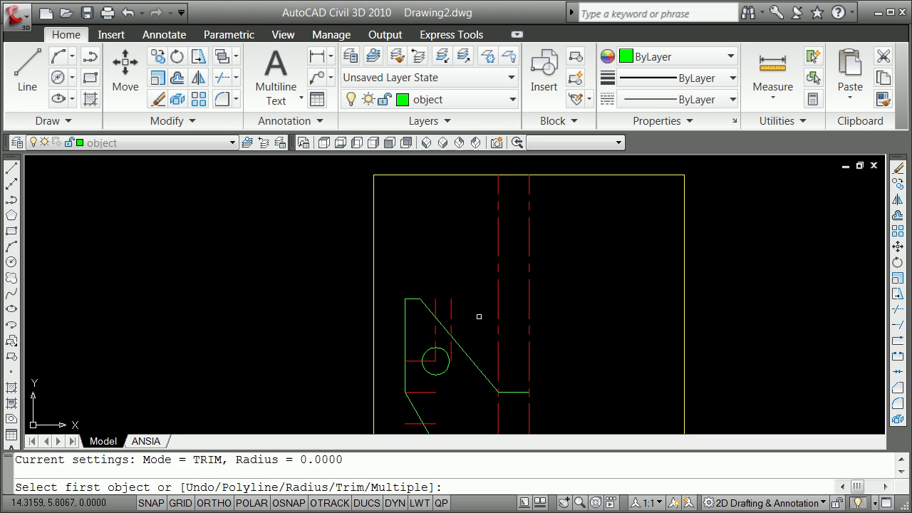
pyautogui.click(430, 424)
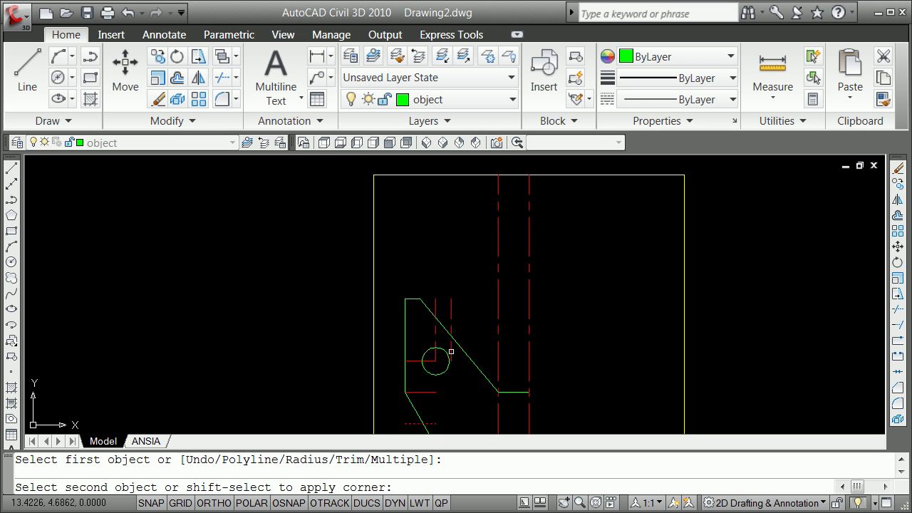
pyautogui.click(451, 352)
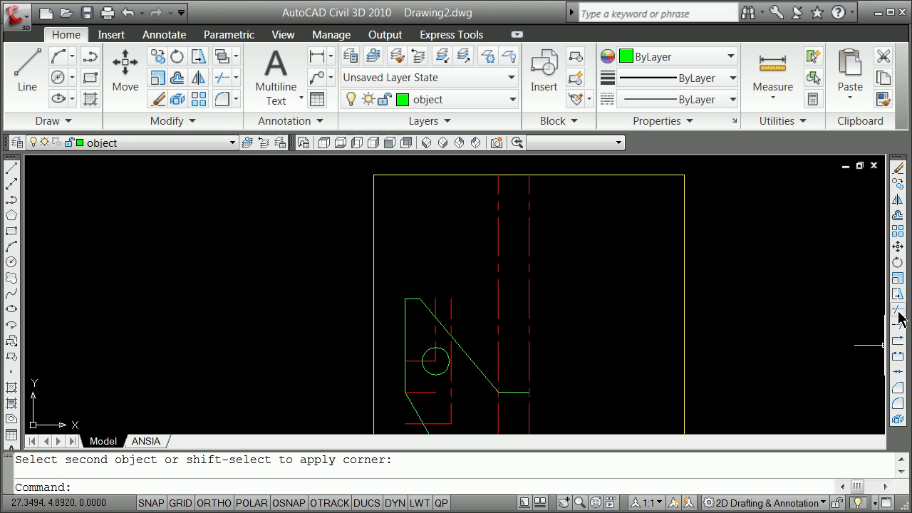
# Extend the middle short horizontal centerline to the new vertical centerline.
pyautogui.write('x')
pyautogui.press('Return')
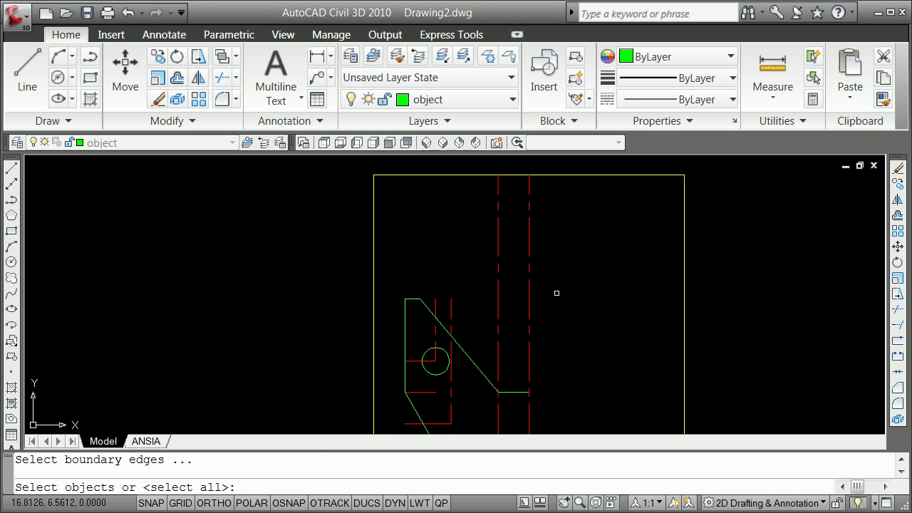
pyautogui.press('Return')
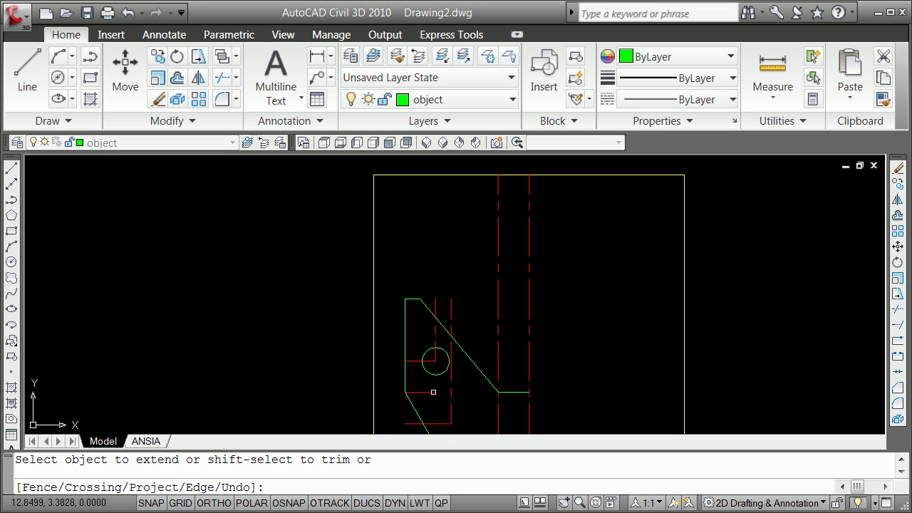
pyautogui.press('Return')
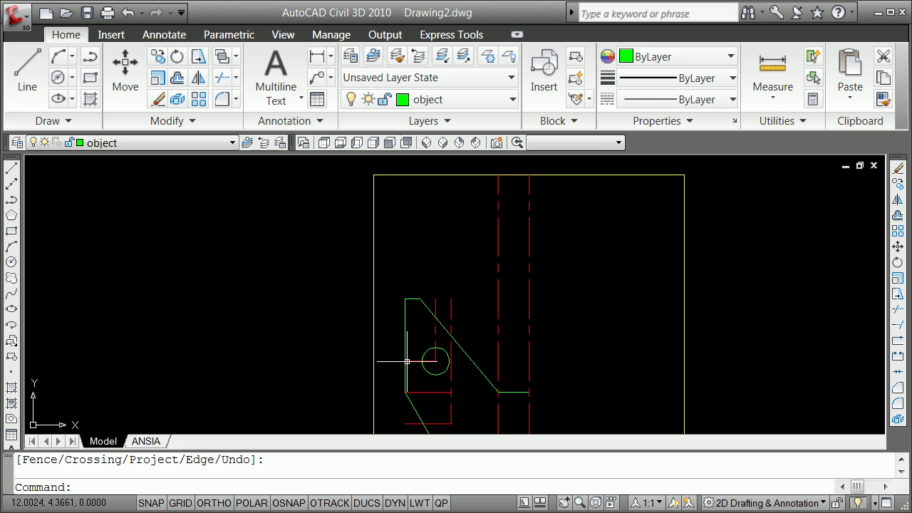
# Draw a circle of diameter .375 centred on the intersection of the extended horizontal centerline and the new vertical centerline.
pyautogui.click(72, 79)
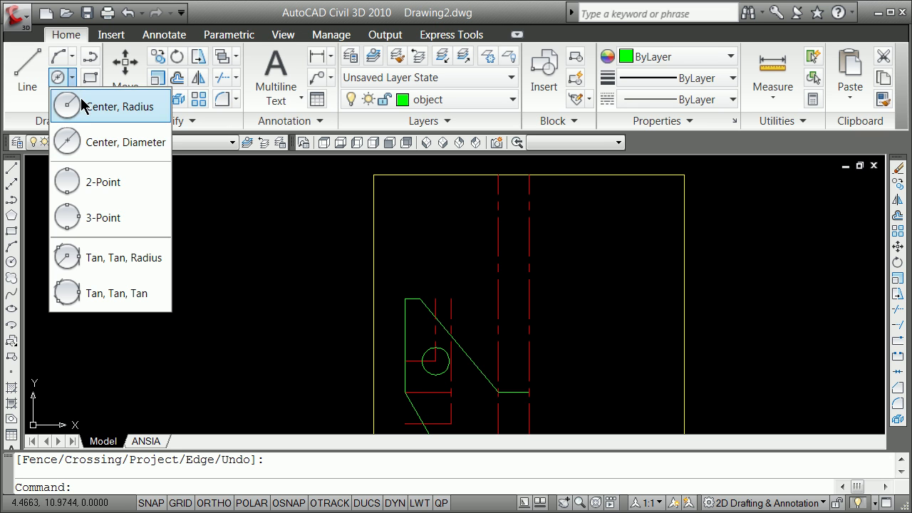
pyautogui.click(101, 143)
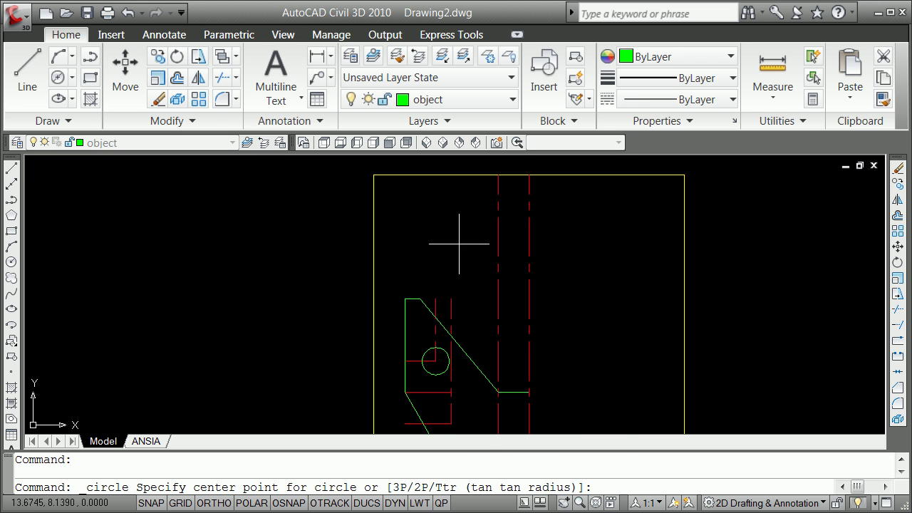
pyautogui.keyDown('shift'); pyautogui.rightClick(460, 249); pyautogui.keyUp('shift')
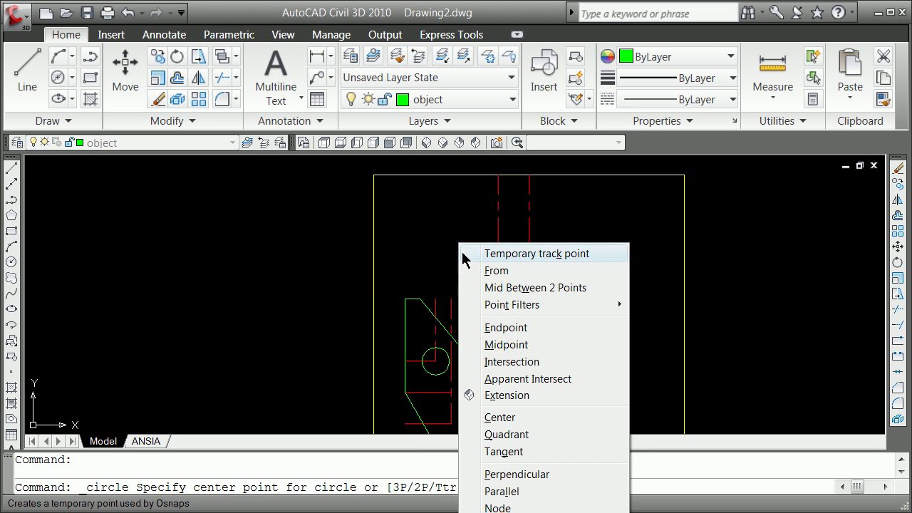
pyautogui.click(519, 365)
pyautogui.click(451, 392)
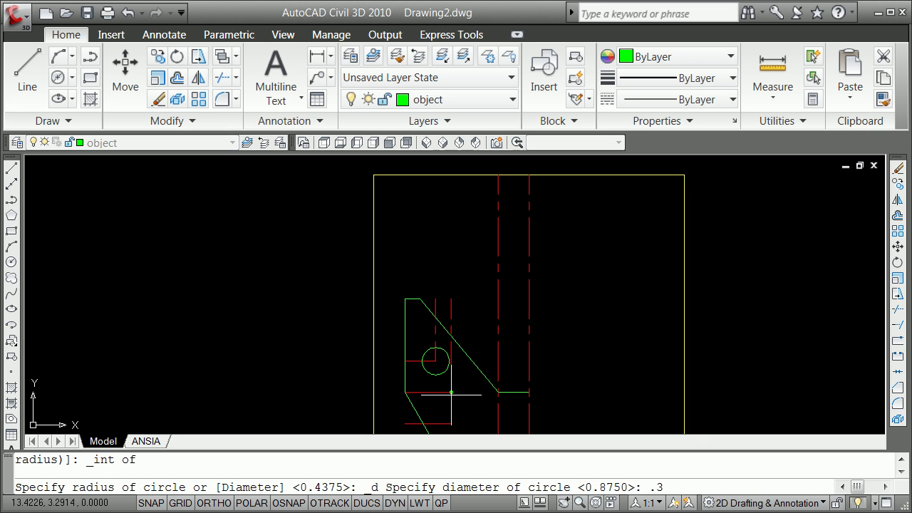
pyautogui.press('Return')
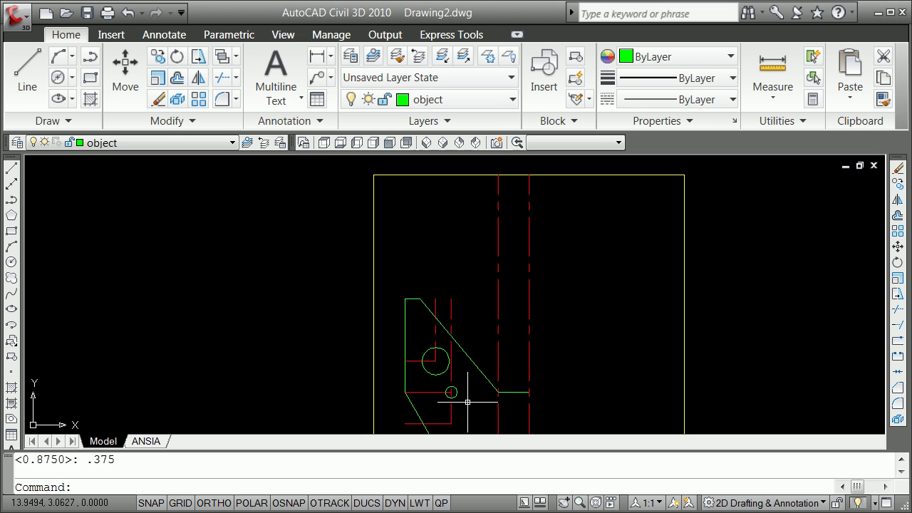
# Copy the .375 circle from its center to the corner where the lowest horizontal centerline meets the vertical centerline.
pyautogui.scroll(5, 456, 426)
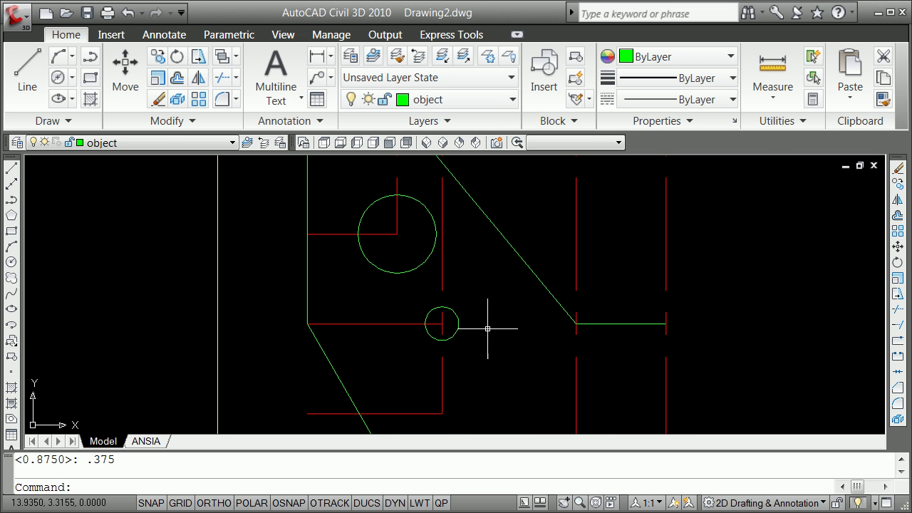
pyautogui.click(456, 312)
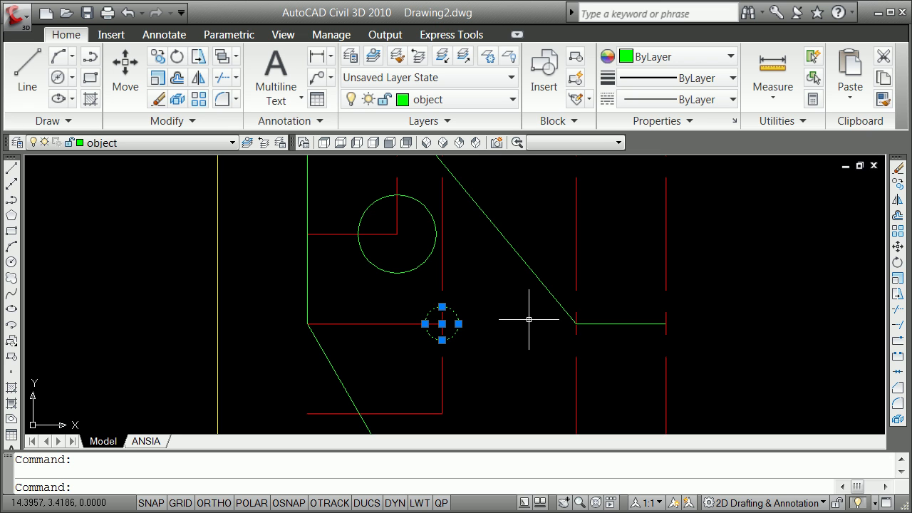
pyautogui.click(442, 324)
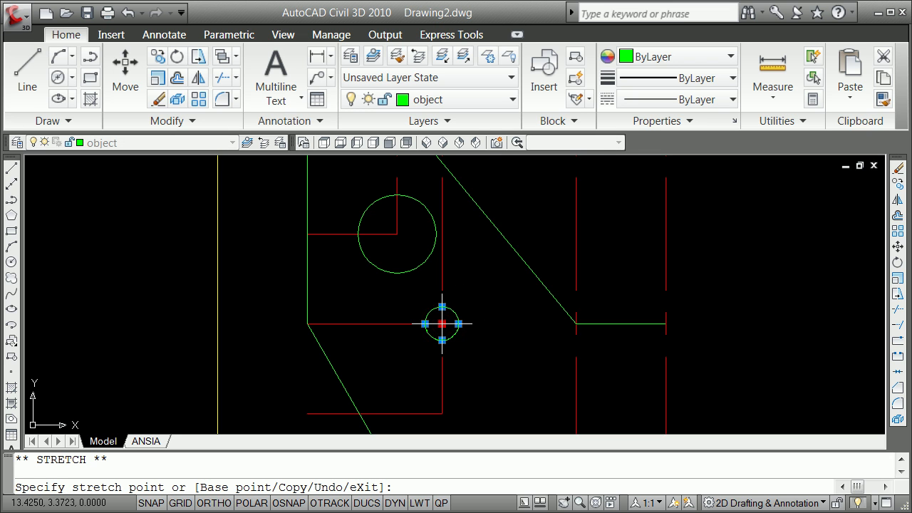
pyautogui.press('space')
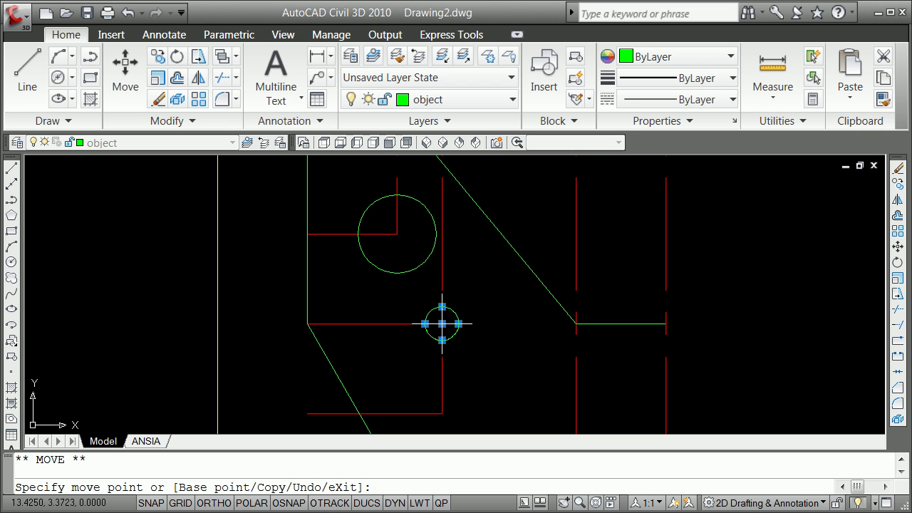
pyautogui.write('c')
pyautogui.press('Return')
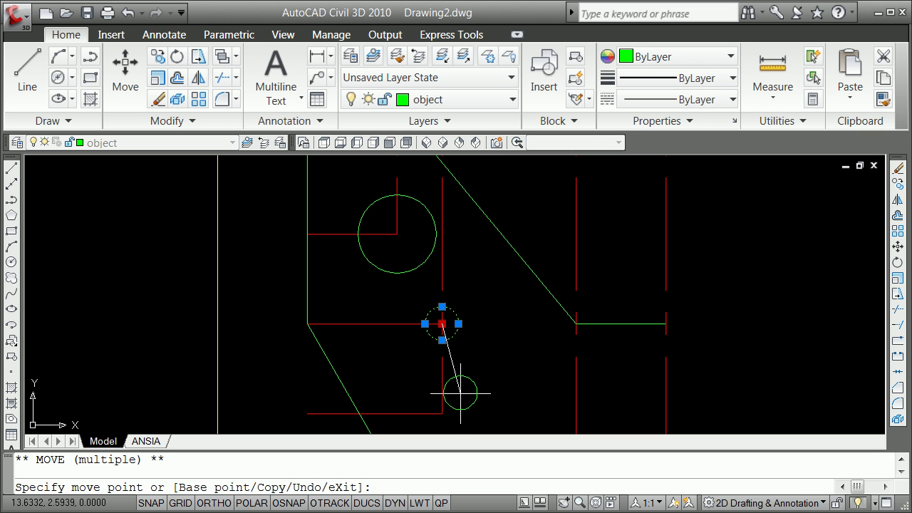
pyautogui.keyDown('shift'); pyautogui.rightClick(468, 399); pyautogui.keyUp('shift')
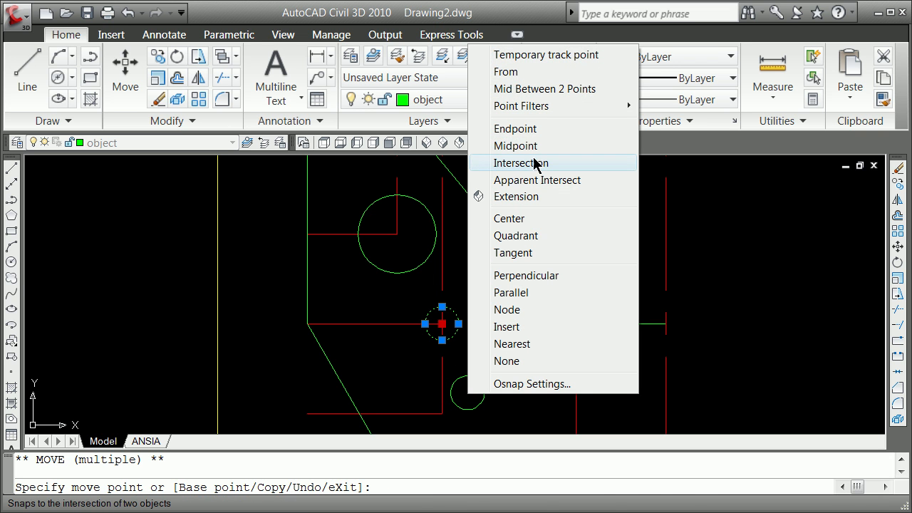
pyautogui.click(536, 163)
pyautogui.click(442, 413)
pyautogui.press('Return')
pyautogui.scroll(-3, 533, 301)
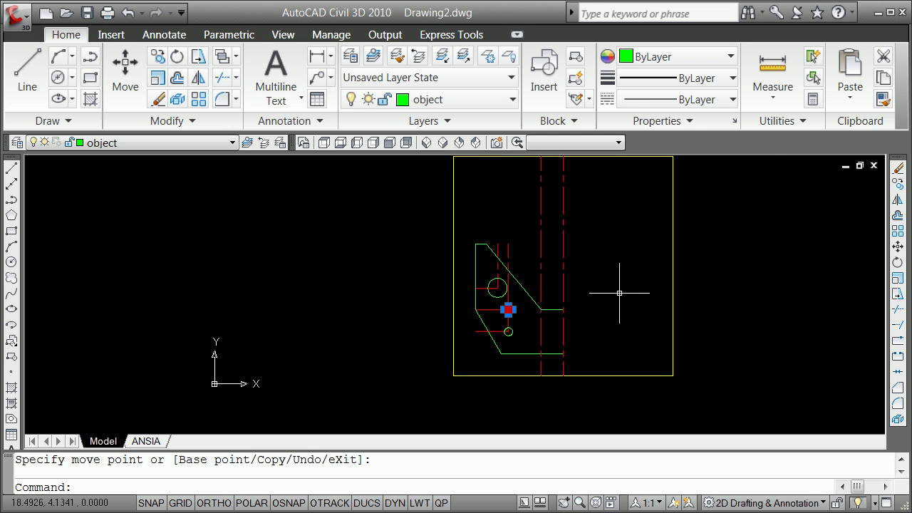
pyautogui.scroll(3, 572, 329)
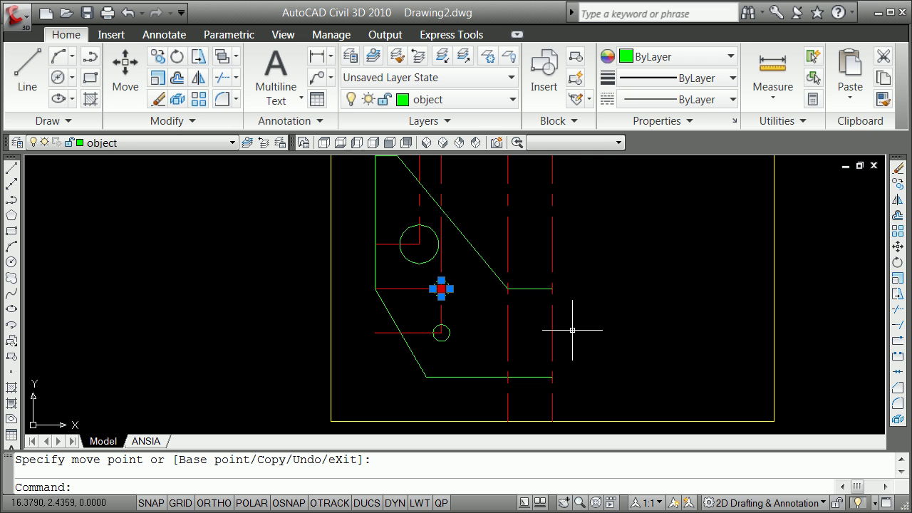
pyautogui.press('Escape')
pyautogui.write('o')
pyautogui.press('Return')
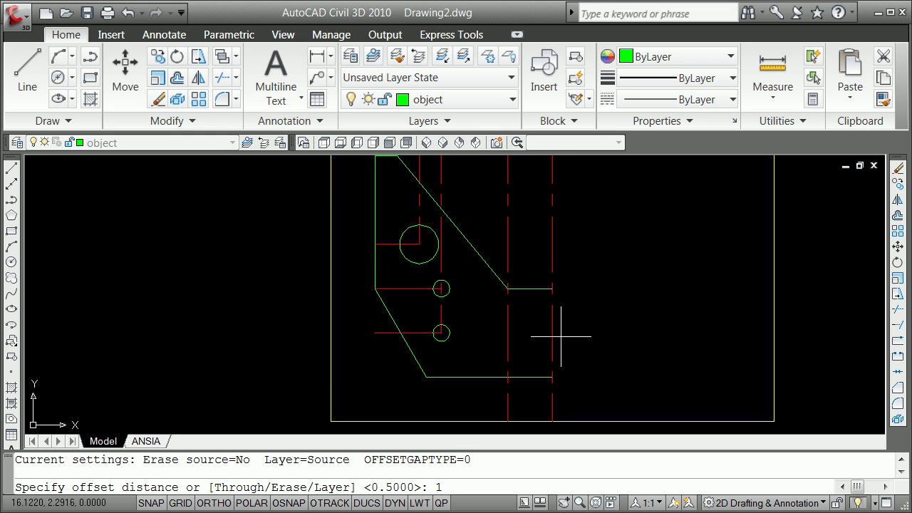
pyautogui.write('1.125')
pyautogui.press('Return')
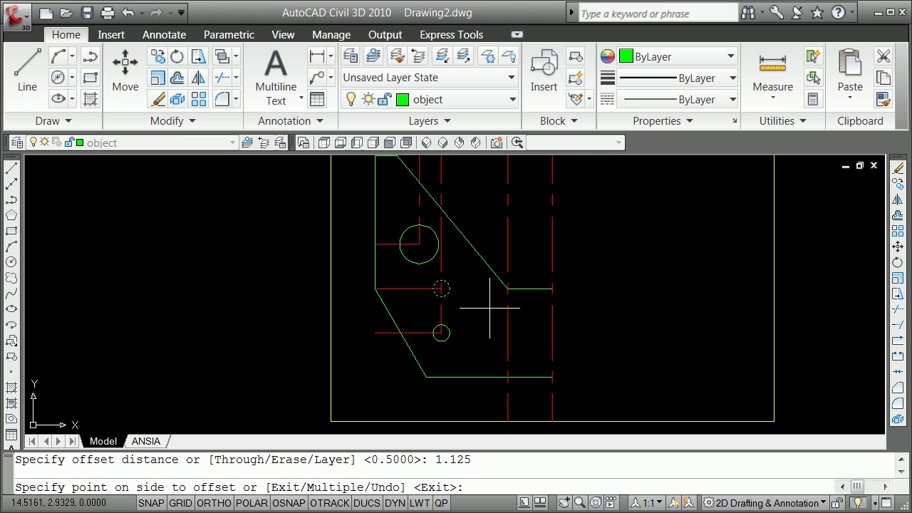
pyautogui.press('Escape')
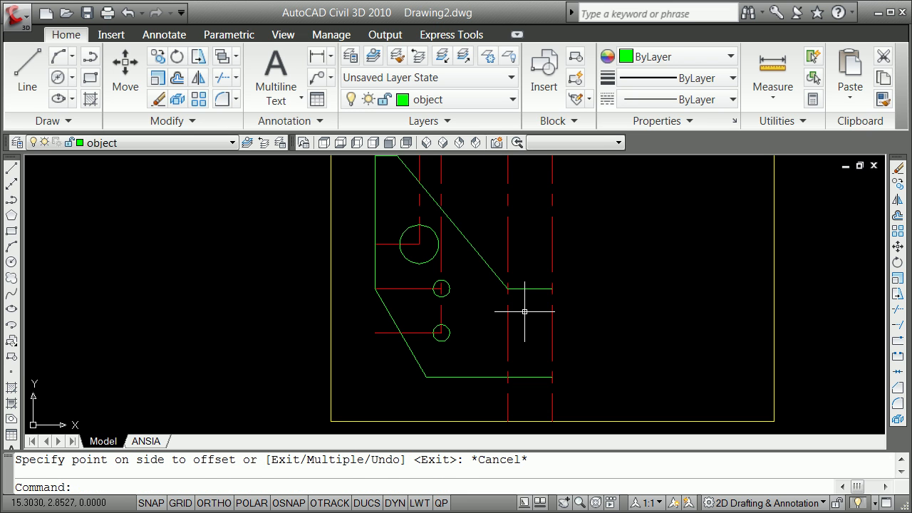
# Offset the short horizontal object line between the two long centerlines downward by 1.125.
pyautogui.write('o')
pyautogui.press('Return')
pyautogui.write('1.125')
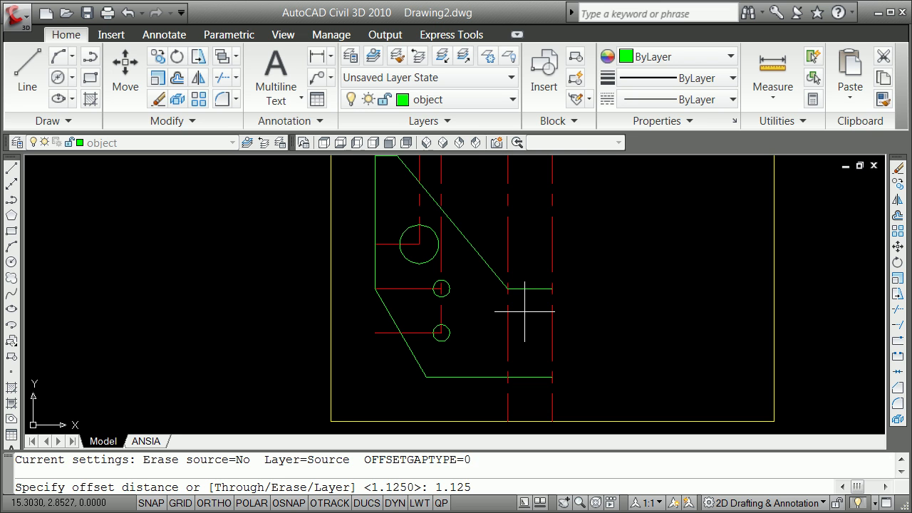
pyautogui.press('Return')
pyautogui.click(527, 288)
pyautogui.click(539, 322)
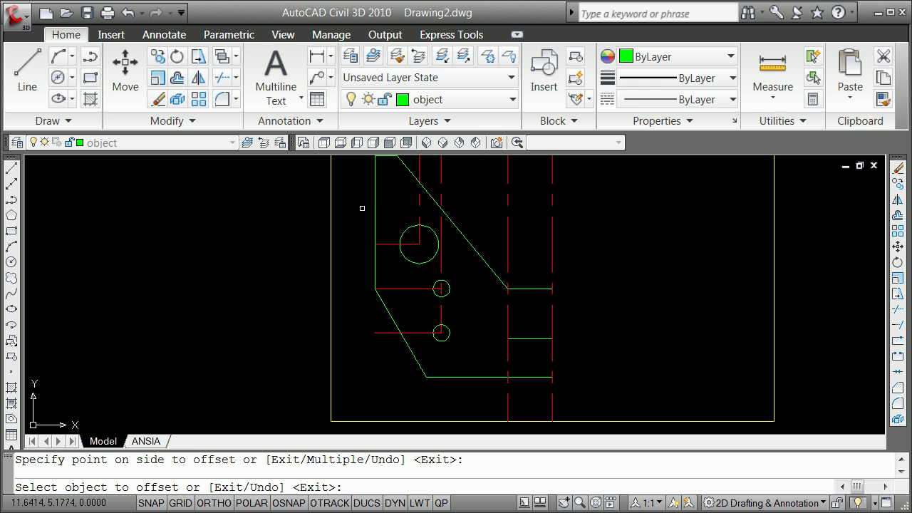
pyautogui.press('Escape')
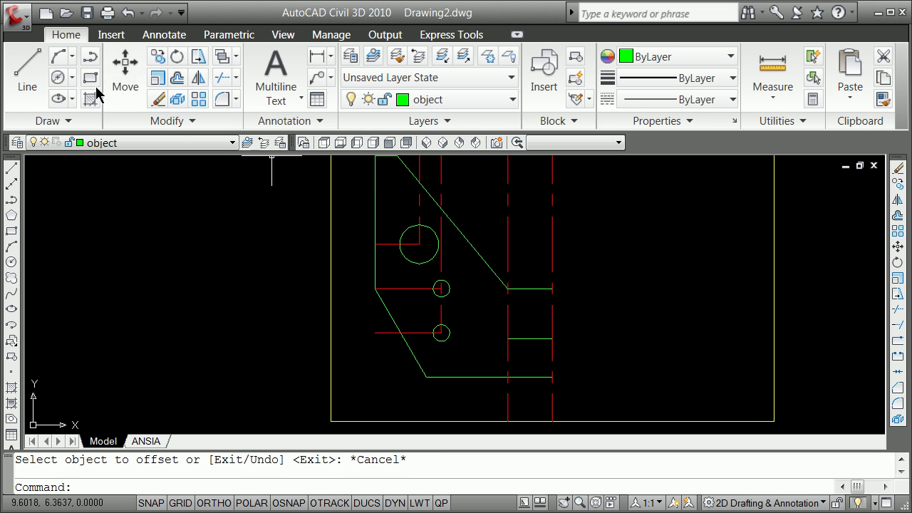
# Draw a circle of diameter 1.125 centred where the offset line meets the right-hand long centerline.
pyautogui.click(65, 79)
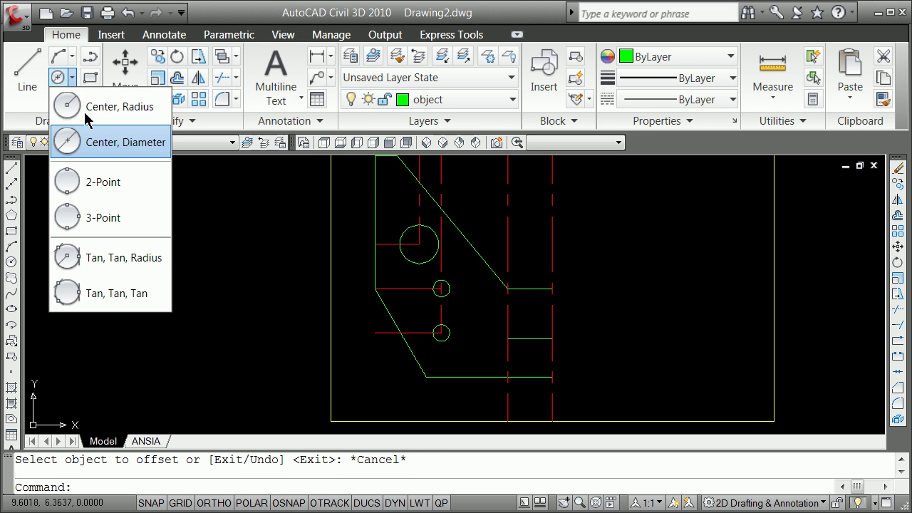
pyautogui.click(114, 139)
pyautogui.keyDown('shift'); pyautogui.rightClick(651, 314); pyautogui.keyUp('shift')
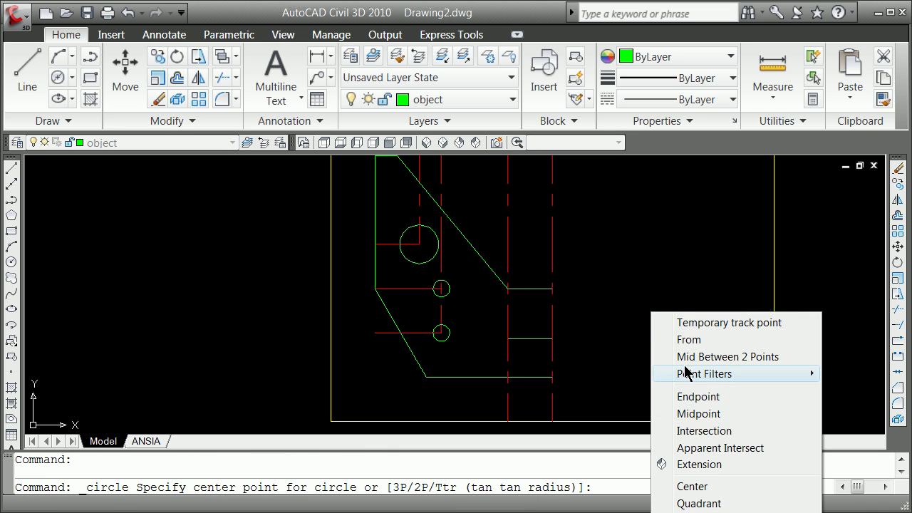
pyautogui.click(731, 432)
pyautogui.click(552, 340)
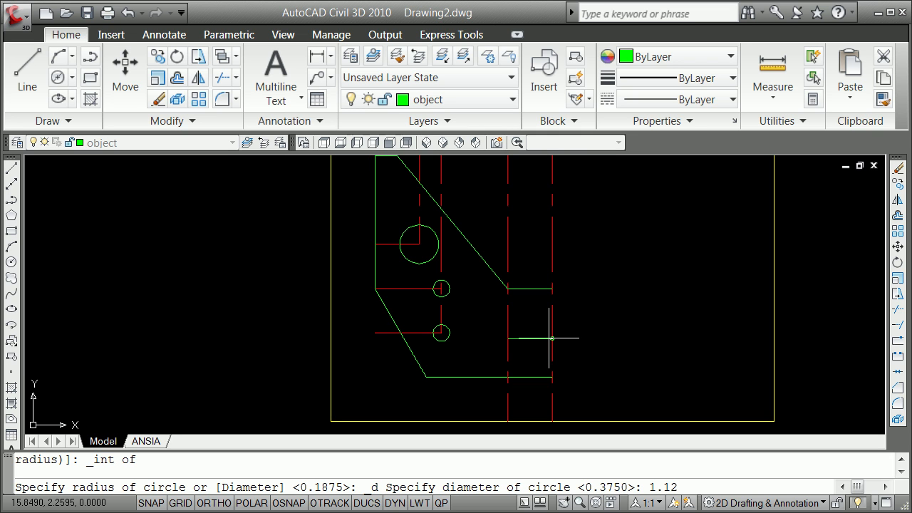
pyautogui.press('Return')
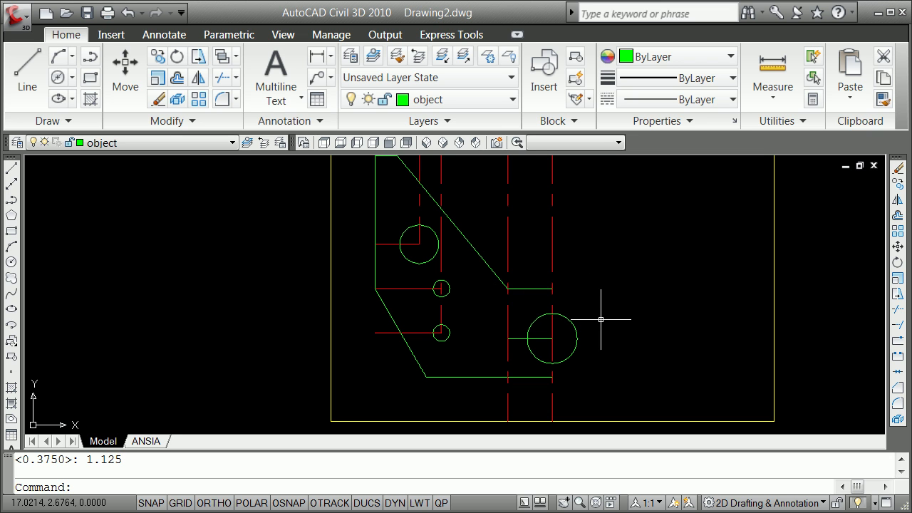
# Move the short offset line through the center of the 1.125 circle to the centerline layer.
pyautogui.click(545, 338)
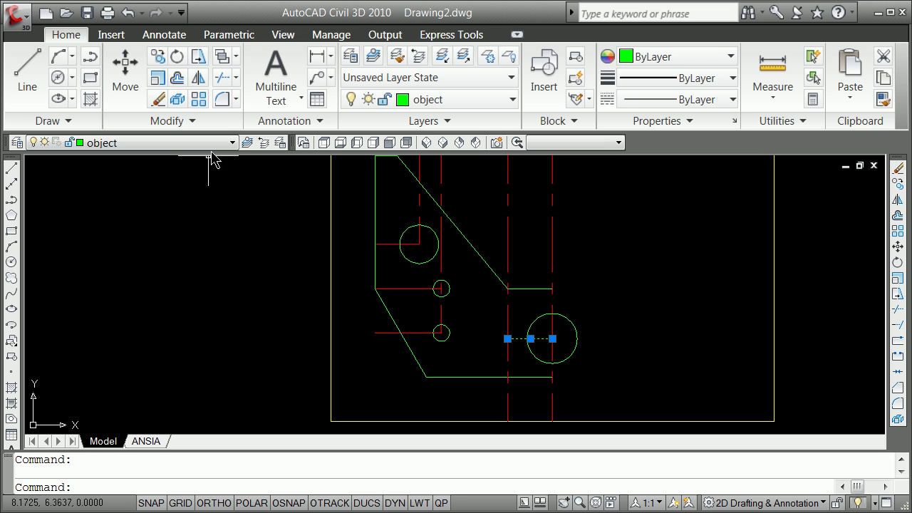
pyautogui.click(229, 144)
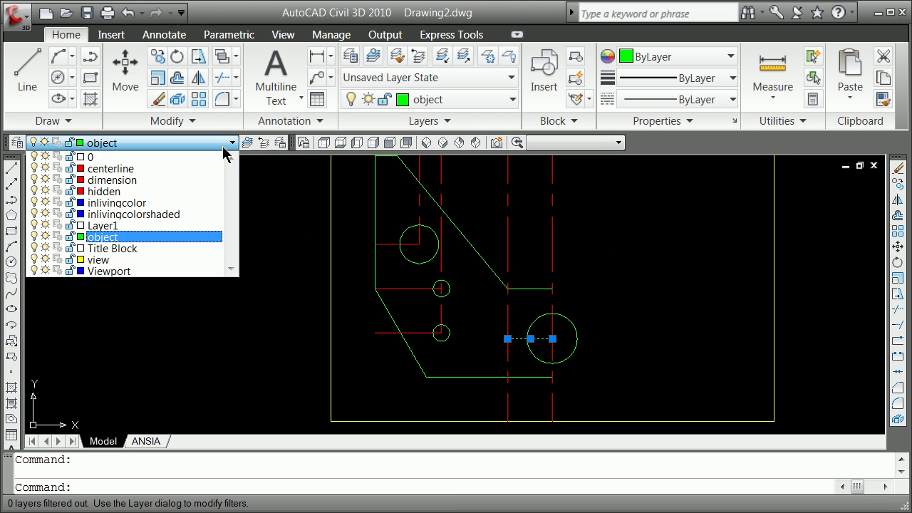
pyautogui.click(138, 170)
pyautogui.press('Escape')
# Mirror a copy of the half profile, its holes and centerlines about the right-hand long centerline, excluding the 1.125 circle and that centerline.
pyautogui.scroll(-1, 313, 235)
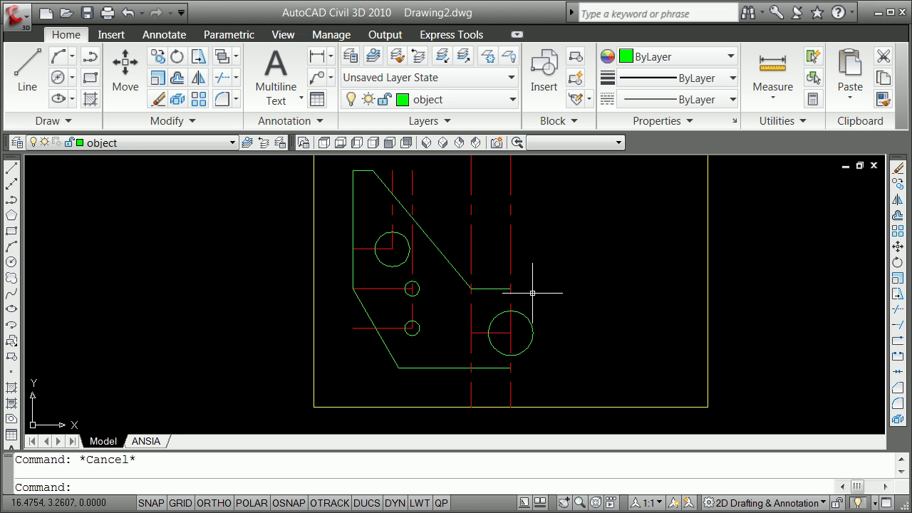
pyautogui.click(569, 160)
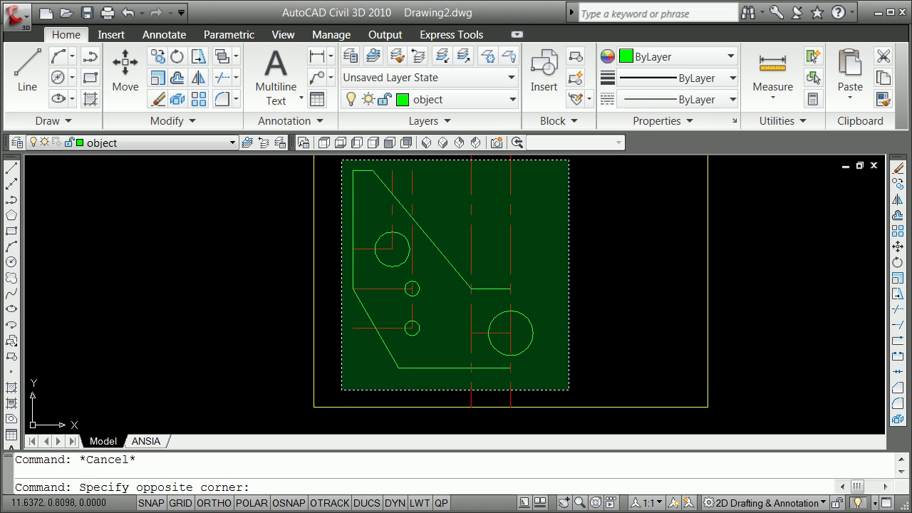
pyautogui.click(341, 385)
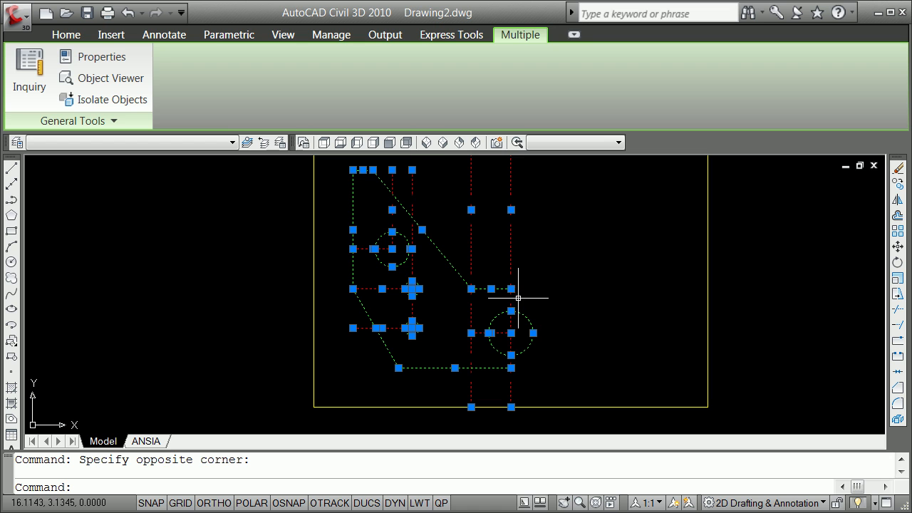
pyautogui.keyDown('shift'); pyautogui.click(526, 316); pyautogui.keyUp('shift')
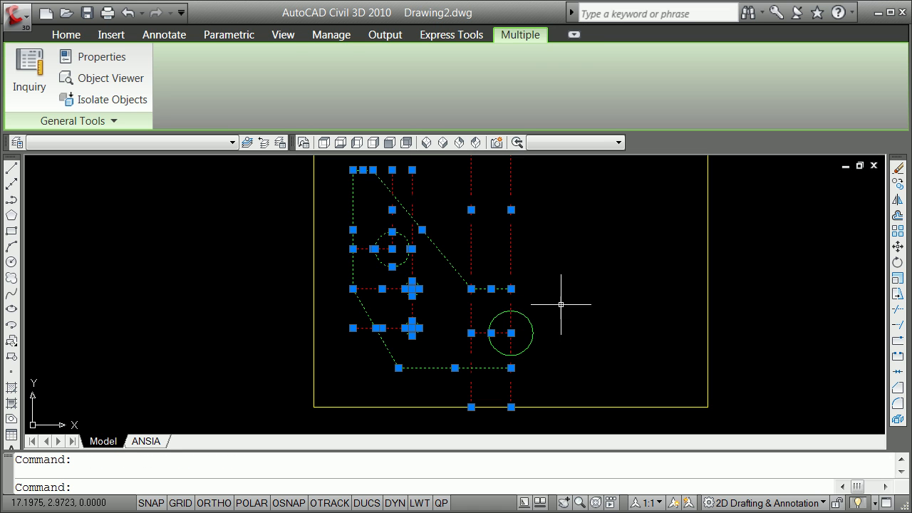
pyautogui.moveTo(526, 317)
pyautogui.keyDown('shift'); pyautogui.click(510, 264); pyautogui.keyUp('shift')
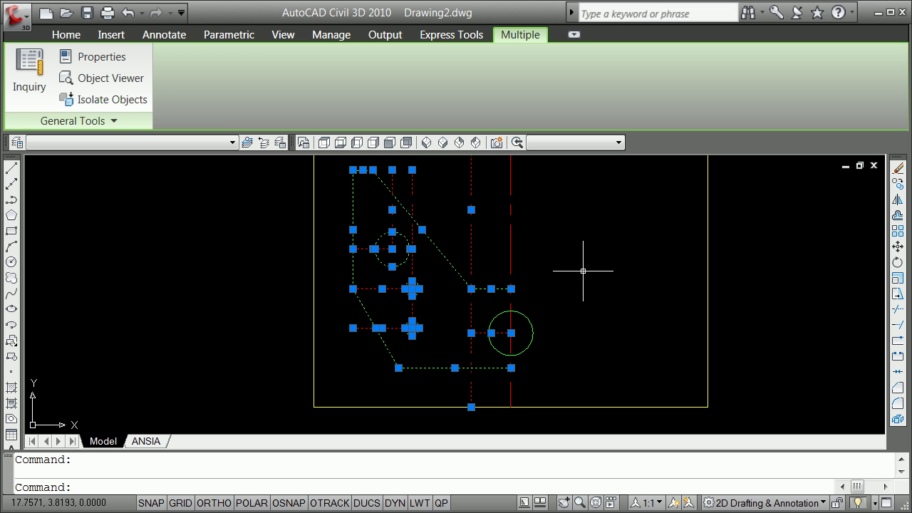
pyautogui.click(511, 289)
pyautogui.press('space')
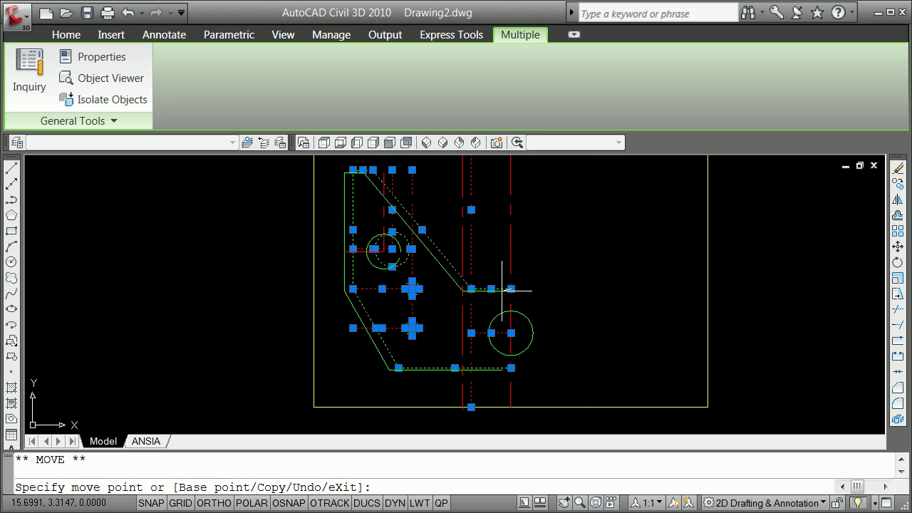
pyautogui.press('space')
pyautogui.press('space')
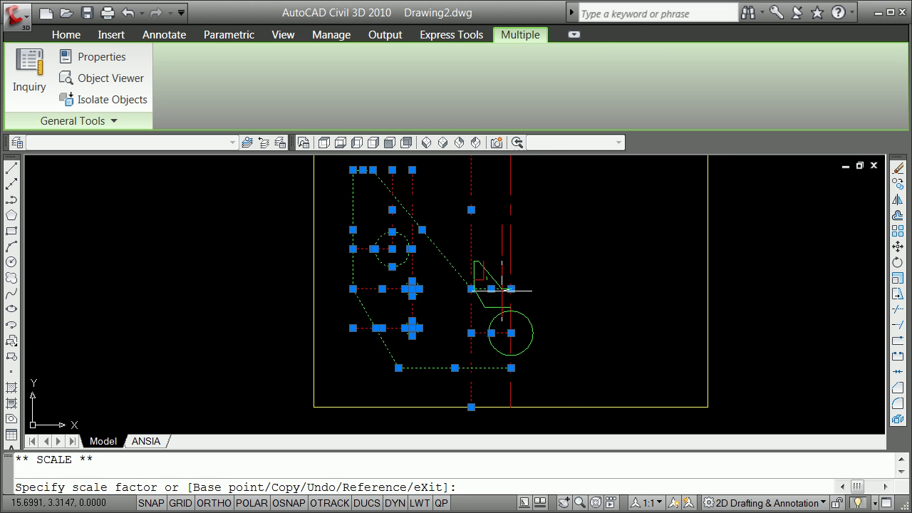
pyautogui.press('space')
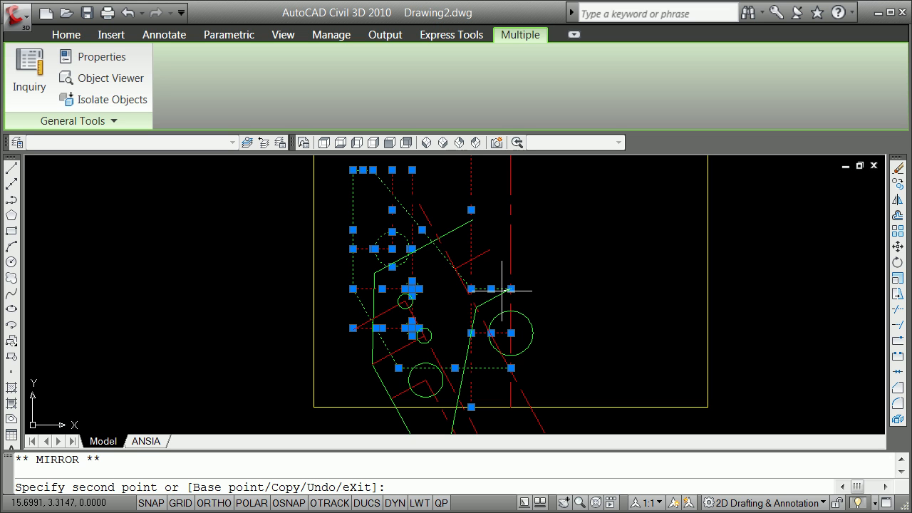
pyautogui.write('c')
pyautogui.press('Return')
pyautogui.keyDown('shift'); pyautogui.rightClick(563, 349); pyautogui.keyUp('shift')
pyautogui.click(620, 431)
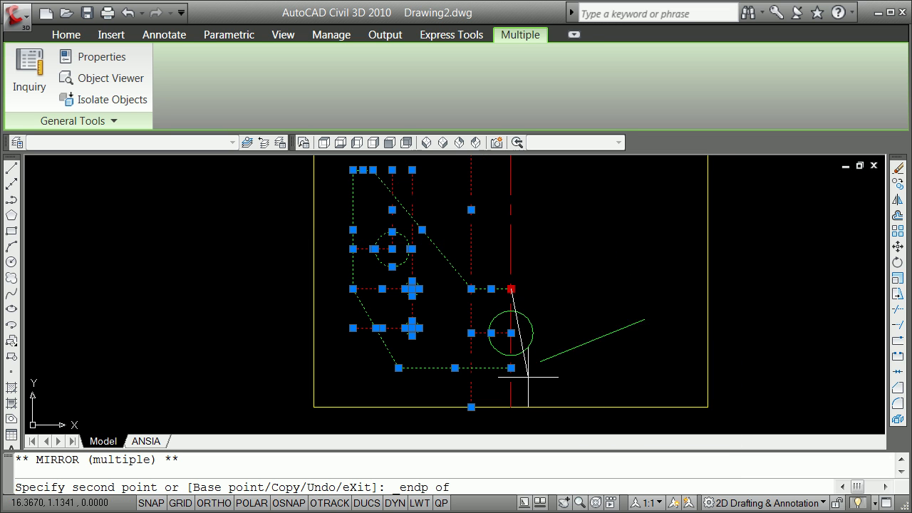
pyautogui.click(511, 367)
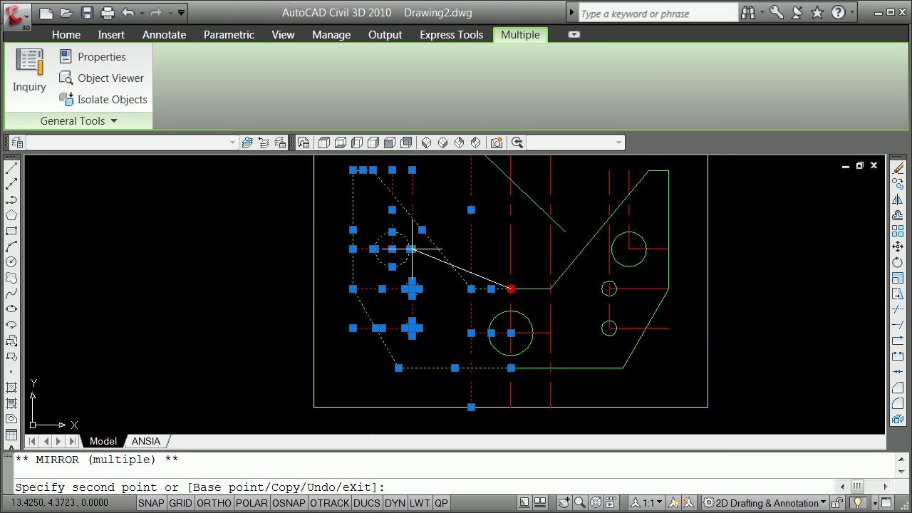
pyautogui.press('Return')
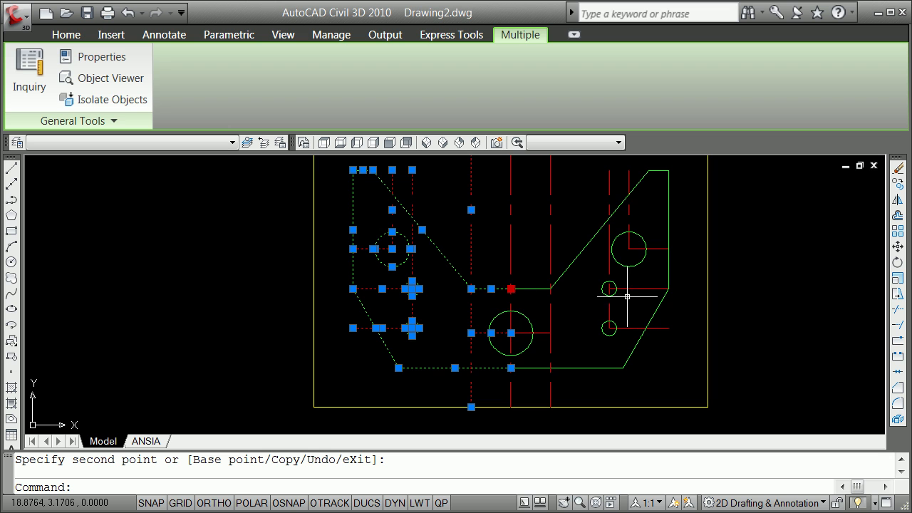
pyautogui.scroll(-2, 594, 292)
pyautogui.press('Escape')
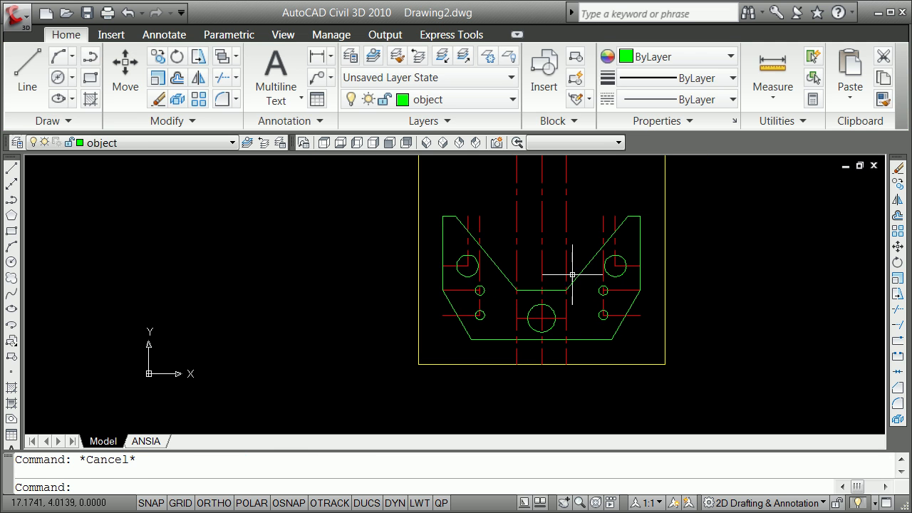
pyautogui.moveTo(540, 273)
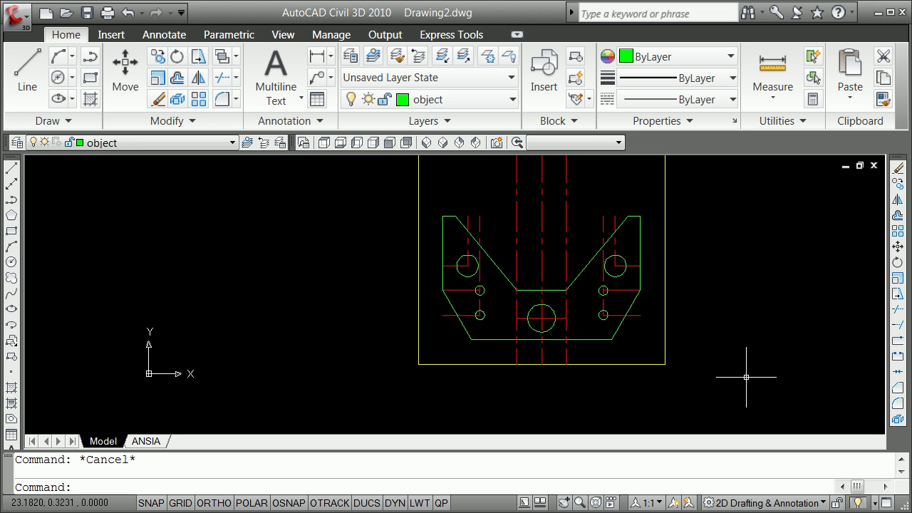
pyautogui.scroll(3, 563, 321)
pyautogui.scroll(-4, 541, 314)
pyautogui.scroll(1, 545, 283)
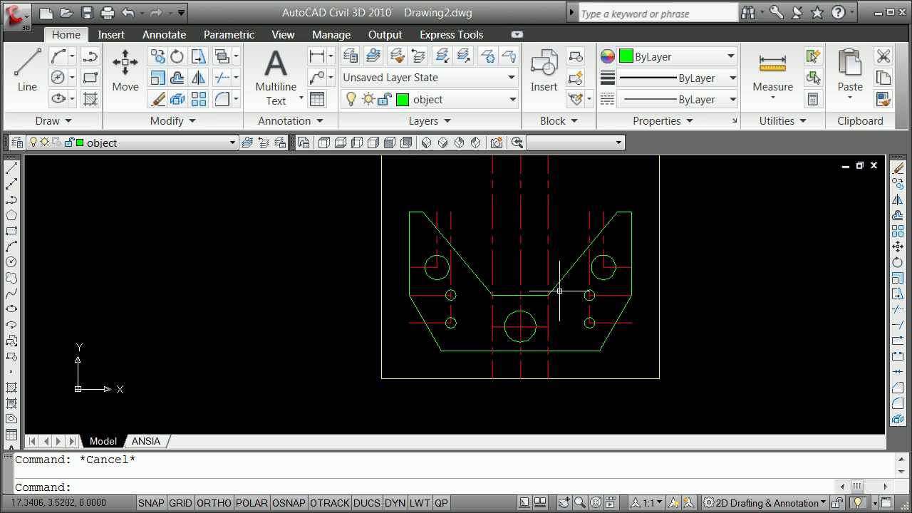
pyautogui.click(499, 294)
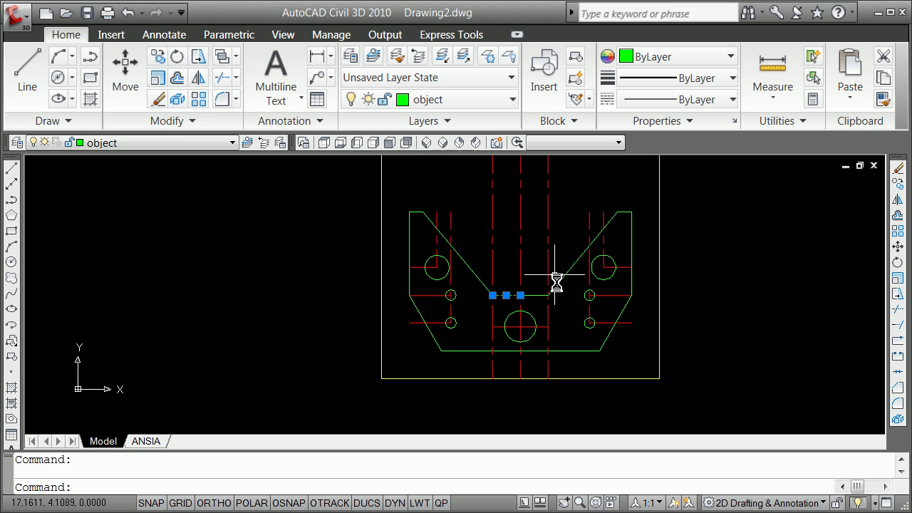
pyautogui.press('Escape')
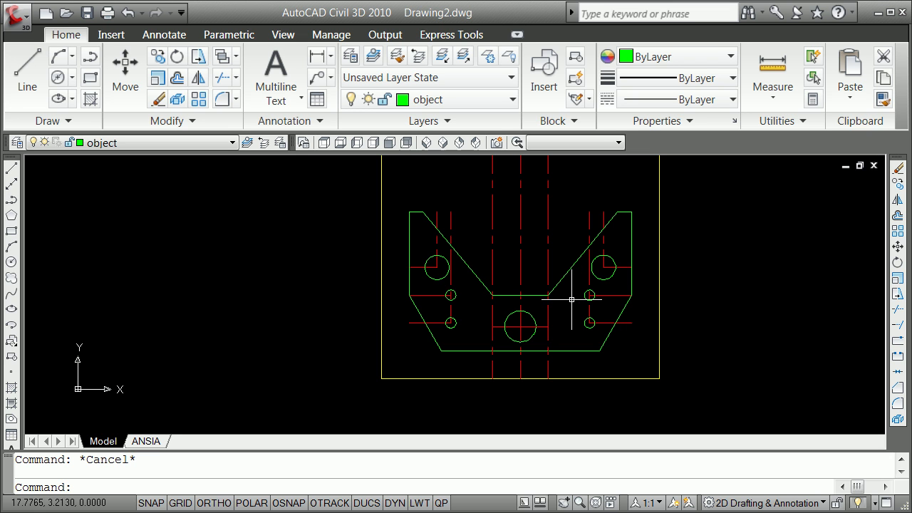
# Erase the left halves of the notch's horizontal base line and of the part's bottom edge.
pyautogui.write('e')
pyautogui.press('Return')
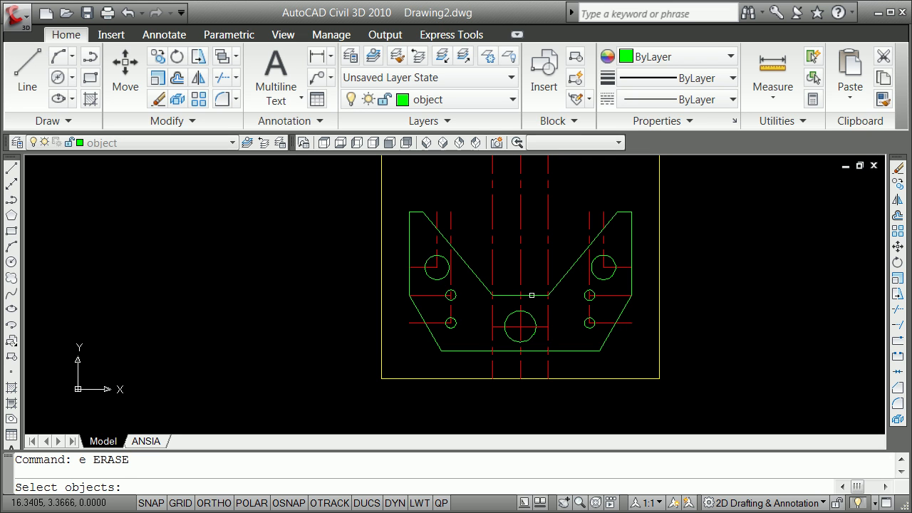
pyautogui.click(516, 295)
pyautogui.press('Return')
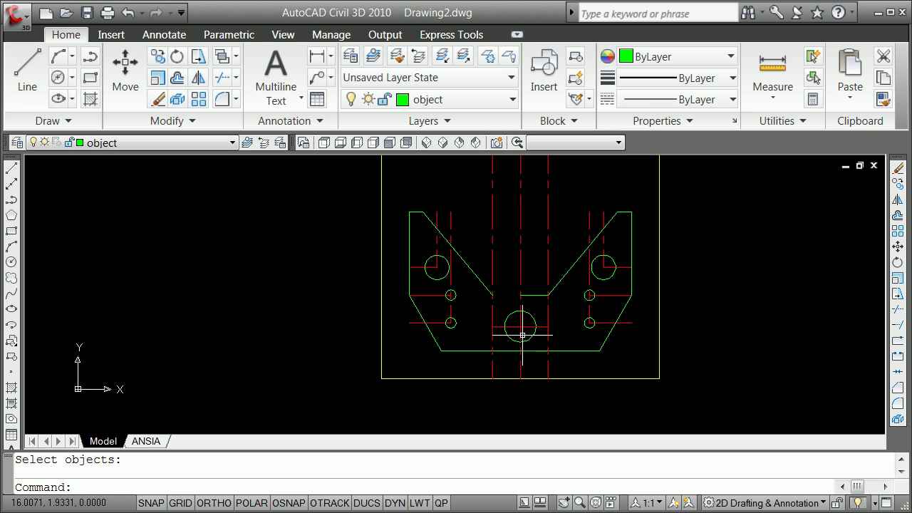
pyautogui.write('e')
pyautogui.press('Return')
pyautogui.click(502, 349)
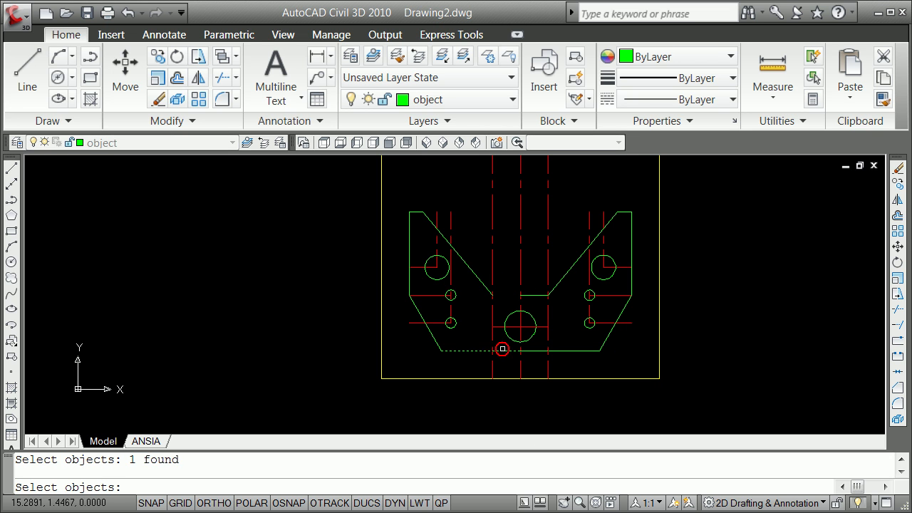
pyautogui.press('Return')
# Fillet the notch's left sloped edge to the remaining half of its horizontal base line with radius 0.
pyautogui.write('f')
pyautogui.press('Return')
pyautogui.write('r')
pyautogui.press('Return')
pyautogui.write('0')
pyautogui.press('Return')
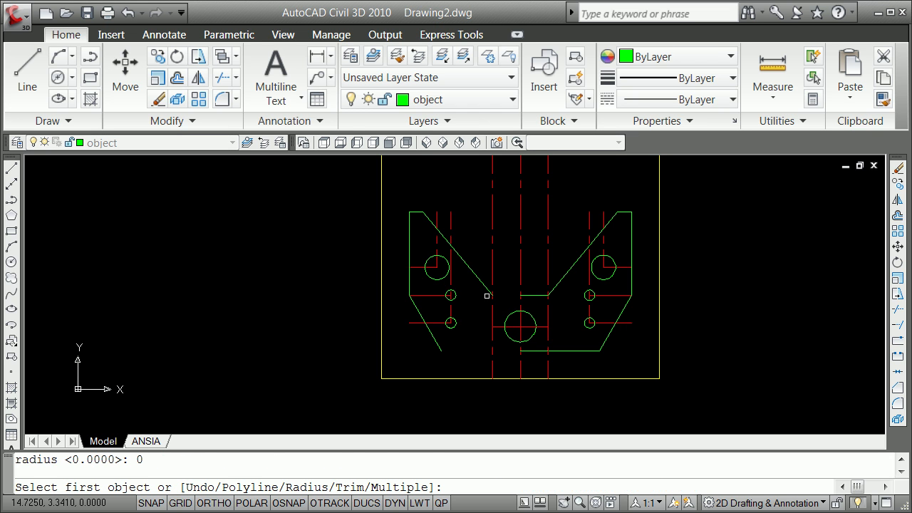
pyautogui.click(483, 284)
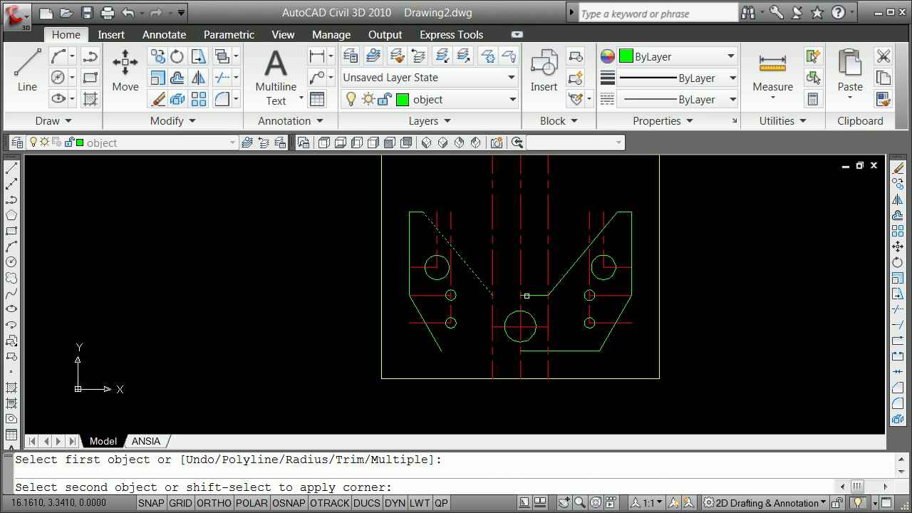
pyautogui.click(528, 295)
# Fillet the lower-left slanted edge to the remaining half of the bottom edge with the same zero radius.
pyautogui.press('Return')
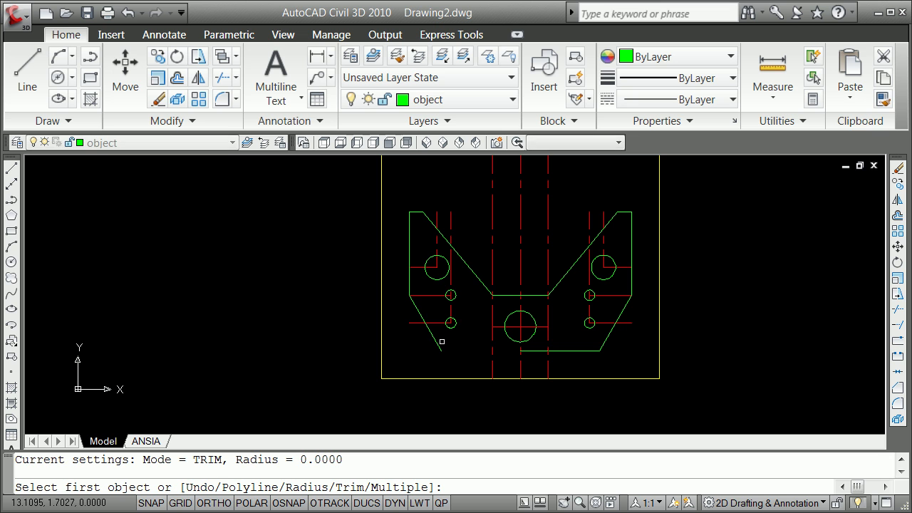
pyautogui.click(438, 337)
pyautogui.click(434, 336)
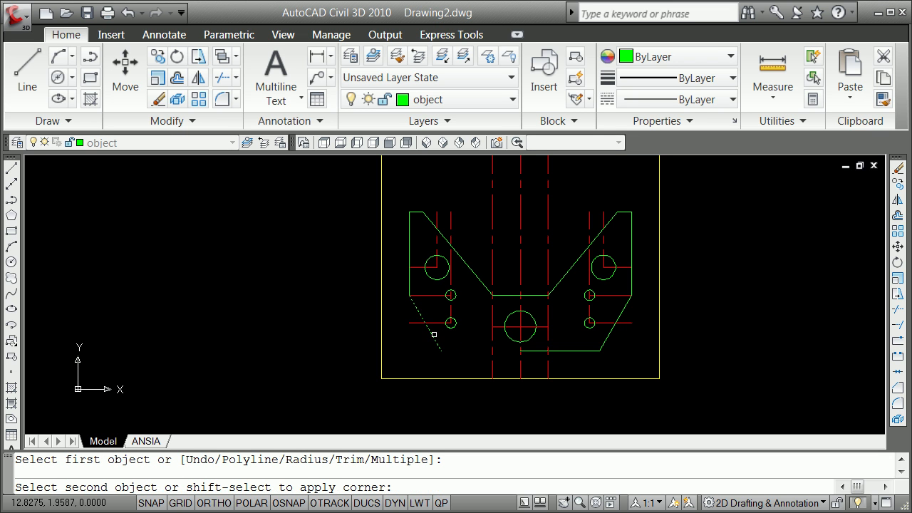
pyautogui.click(530, 352)
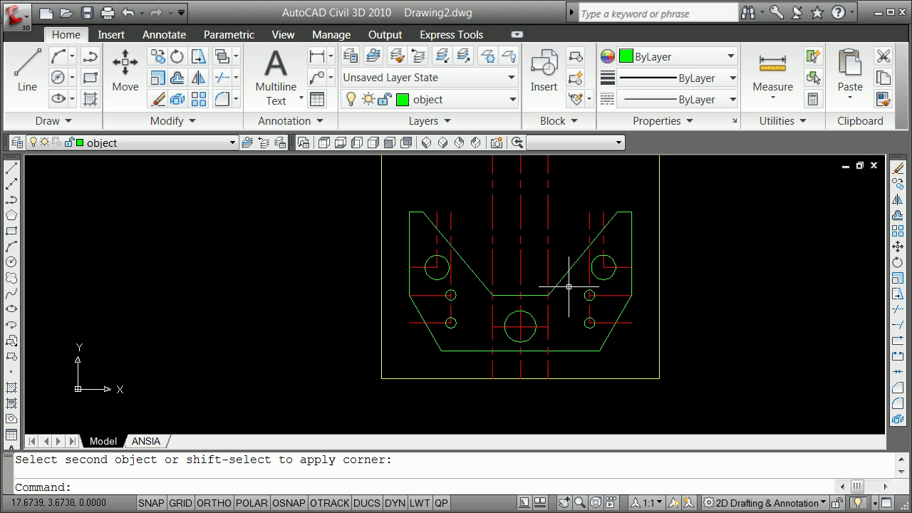
# Freeze the centerline layer by picking one of the long vertical centerlines.
pyautogui.click(488, 57)
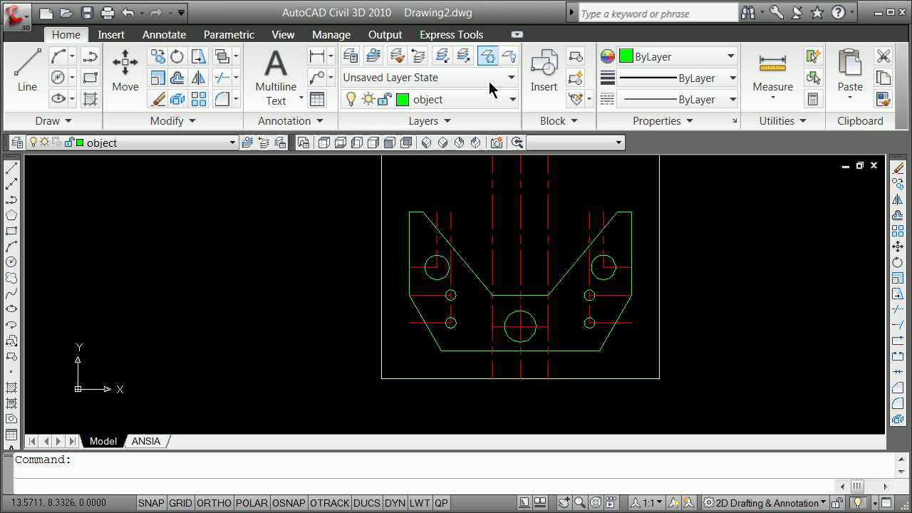
pyautogui.click(492, 185)
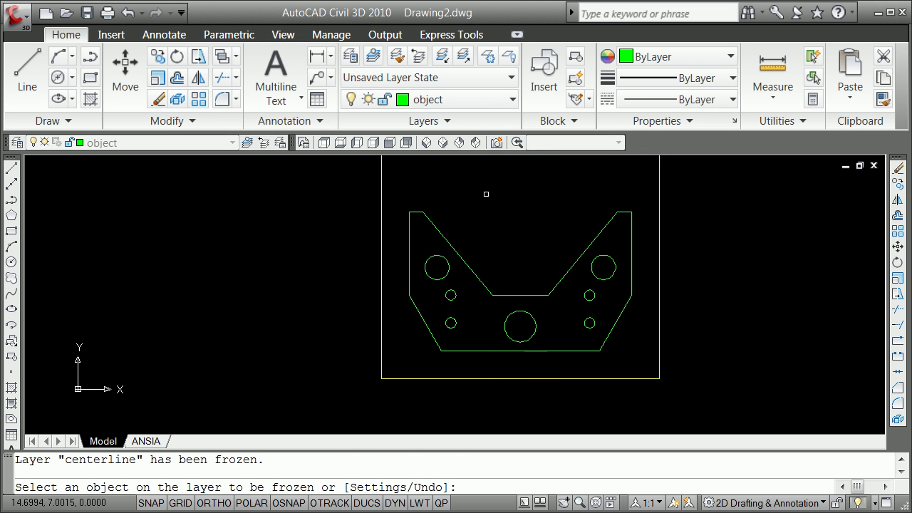
pyautogui.press('Escape')
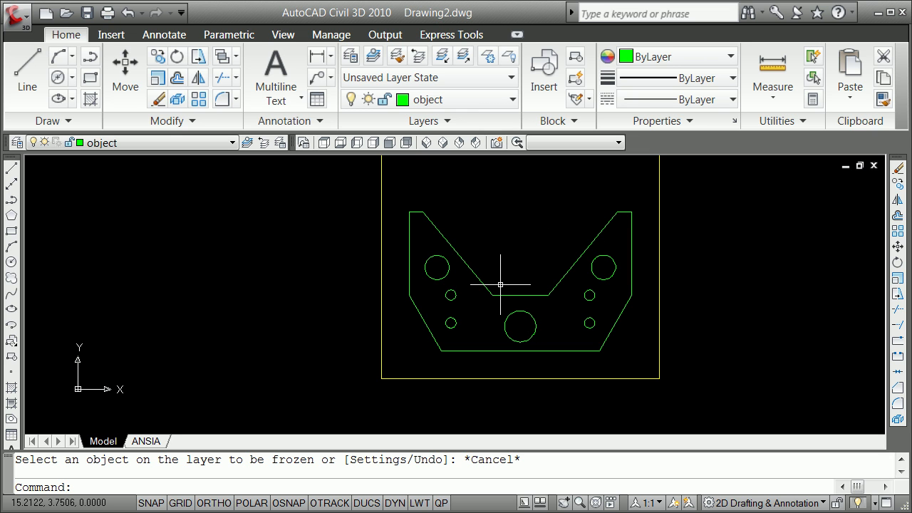
# Start a polyline edit on the notch's horizontal base line and convert that line into a polyline.
pyautogui.write('pe')
pyautogui.press('Return')
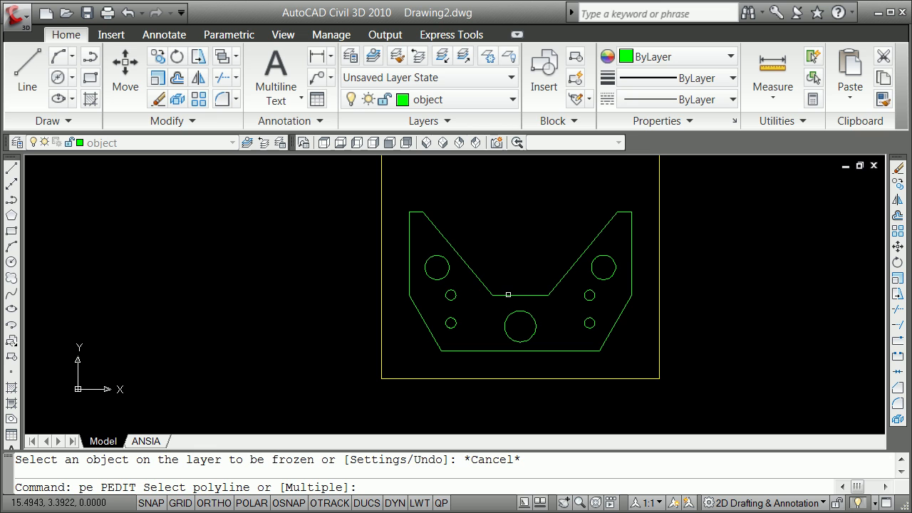
pyautogui.click(509, 294)
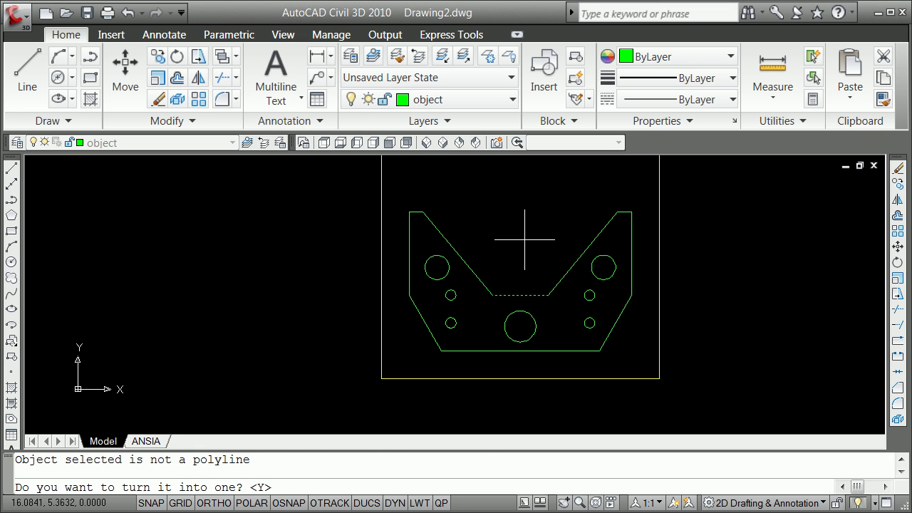
pyautogui.write('y')
pyautogui.press('Return')
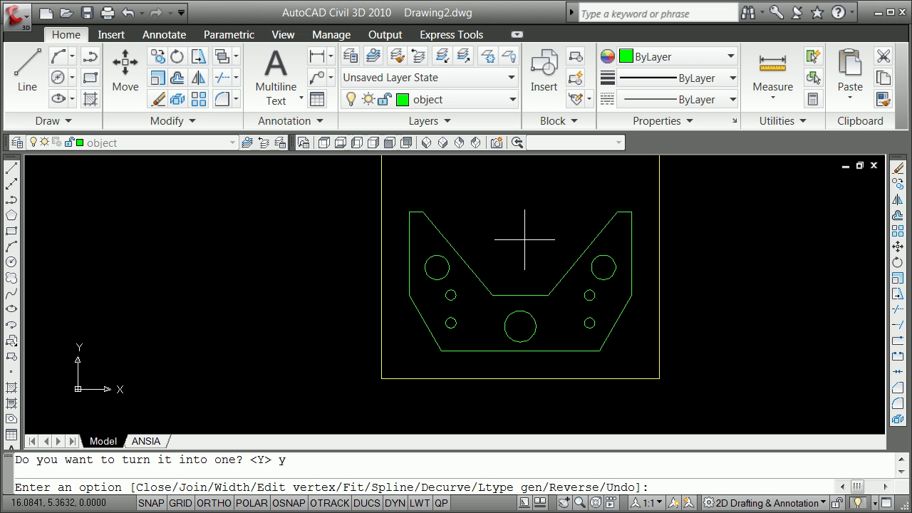
# Join the rest of the part's outline to the converted base line, selecting the whole part, and check the outline as one object.
pyautogui.press('Return')
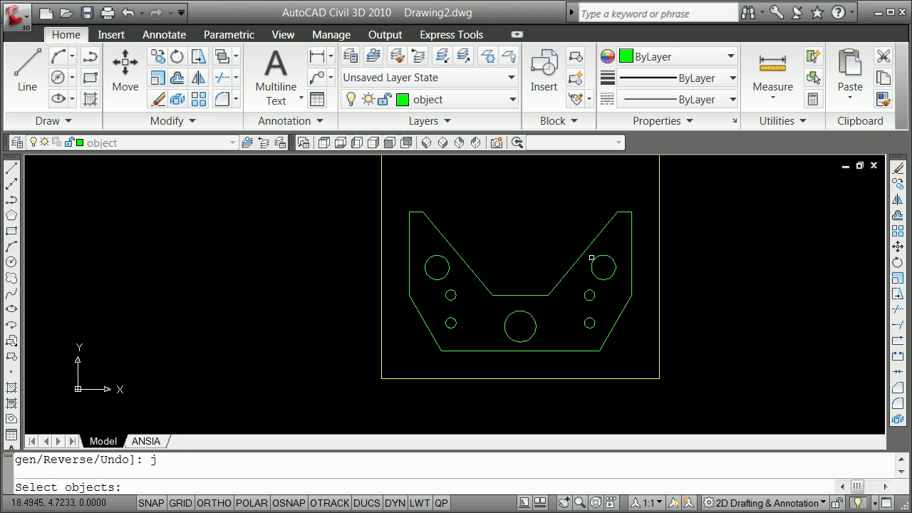
pyautogui.click(641, 188)
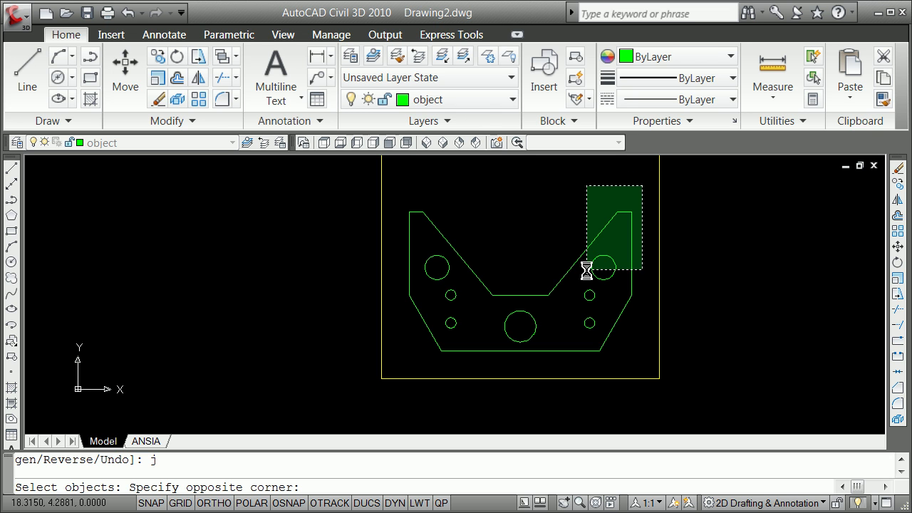
pyautogui.click(396, 356)
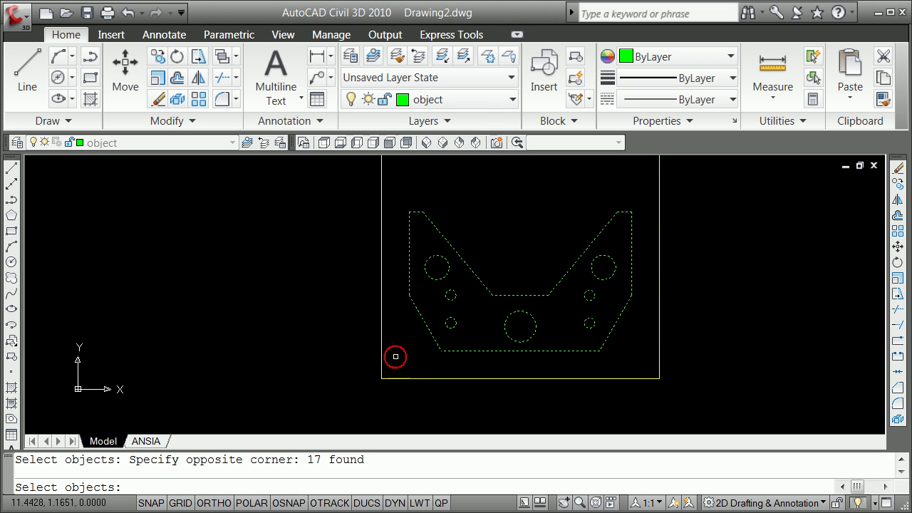
pyautogui.press('Return')
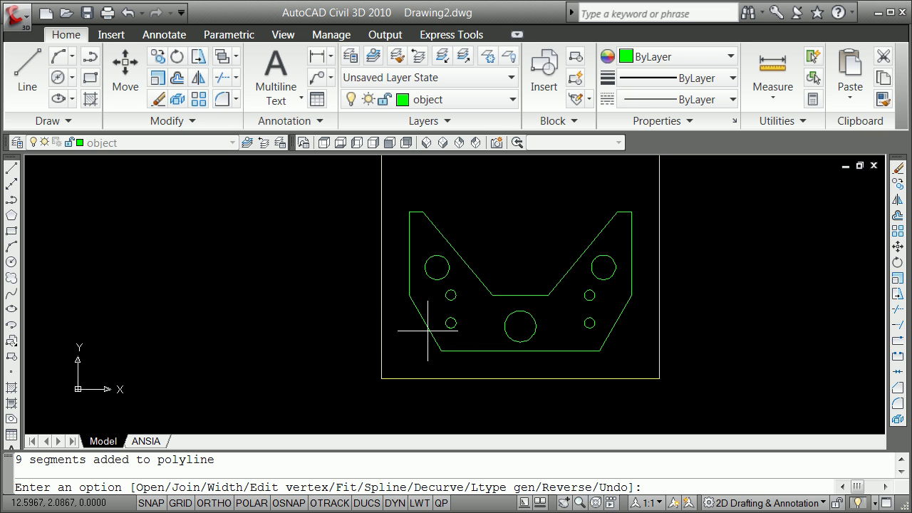
pyautogui.press('Return')
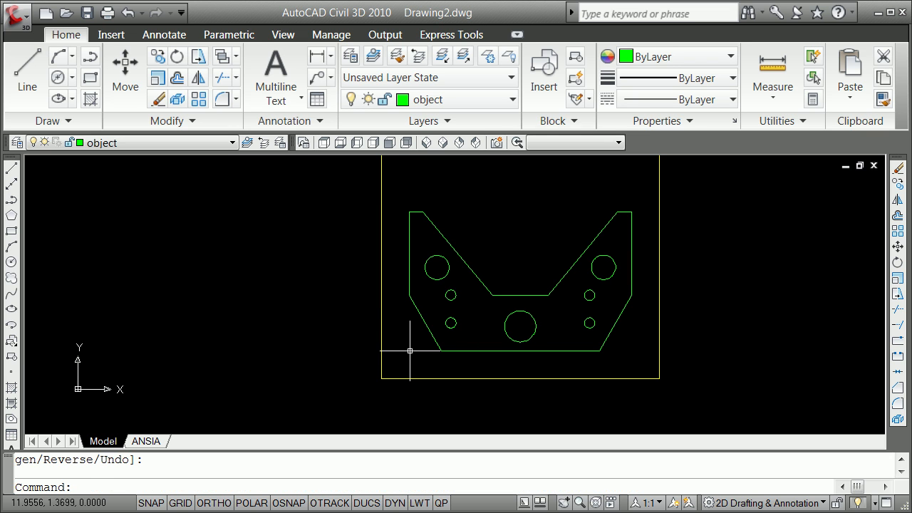
pyautogui.click(467, 351)
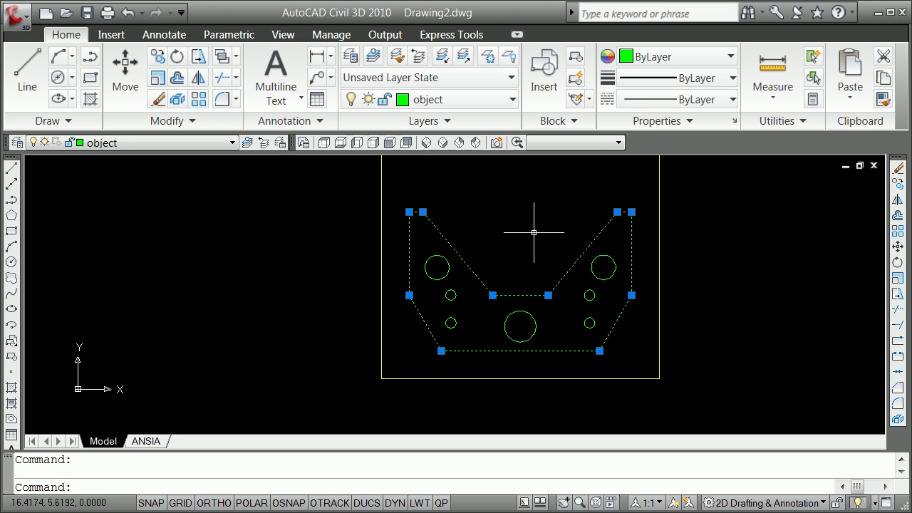
pyautogui.press('Escape')
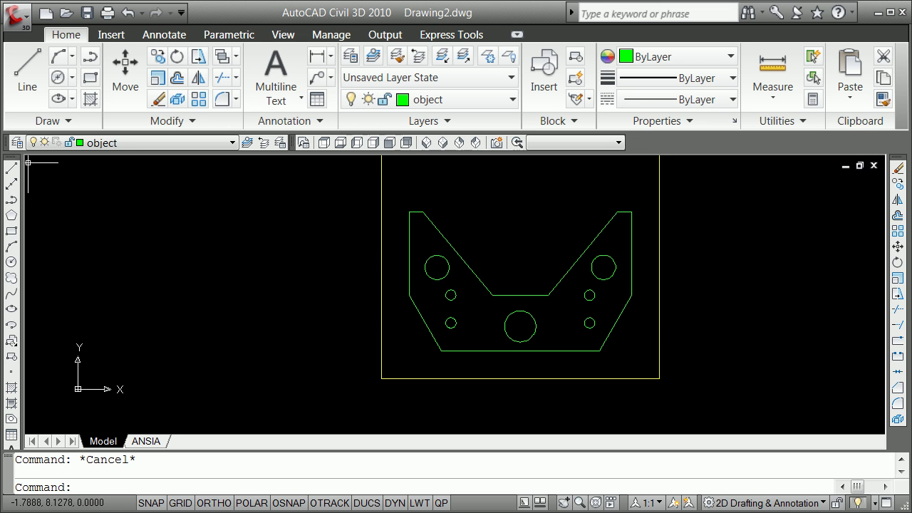
# Thaw the centerline layer in the layer properties and close the layer list.
pyautogui.click(15, 143)
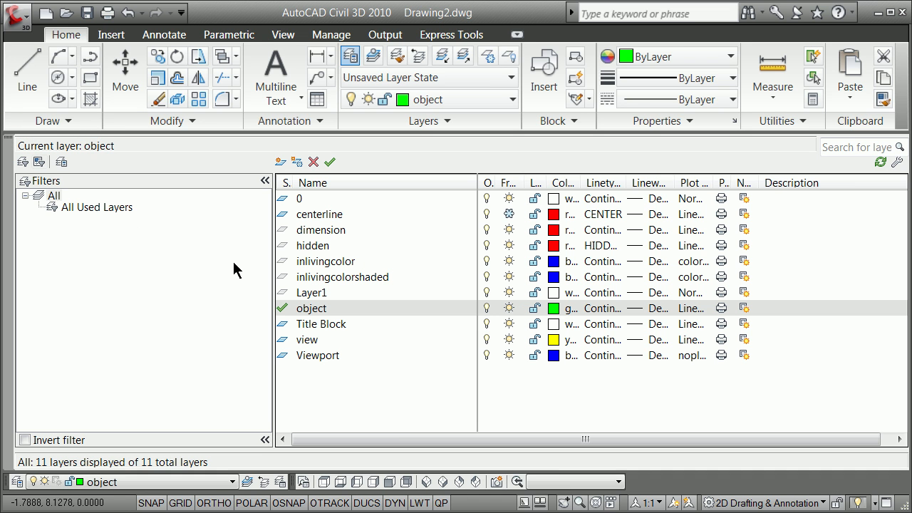
pyautogui.click(509, 214)
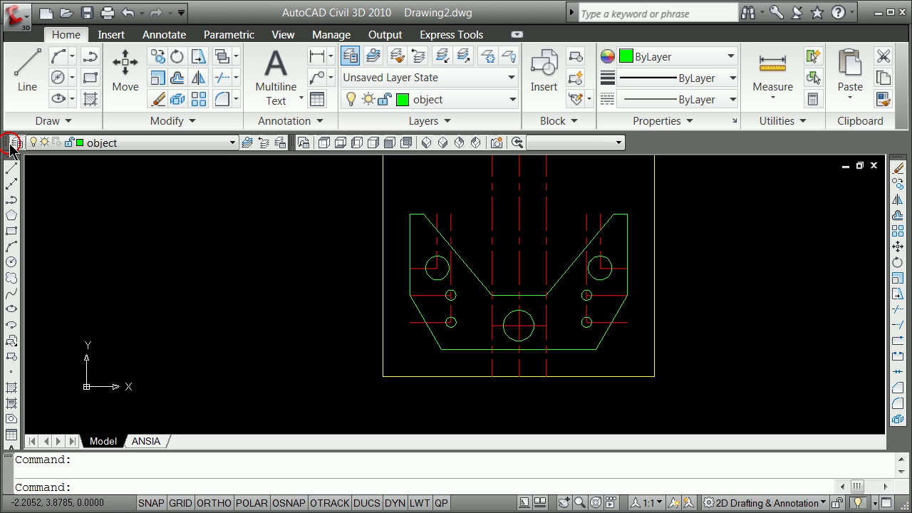
pyautogui.click(10, 142)
pyautogui.moveTo(517, 314)
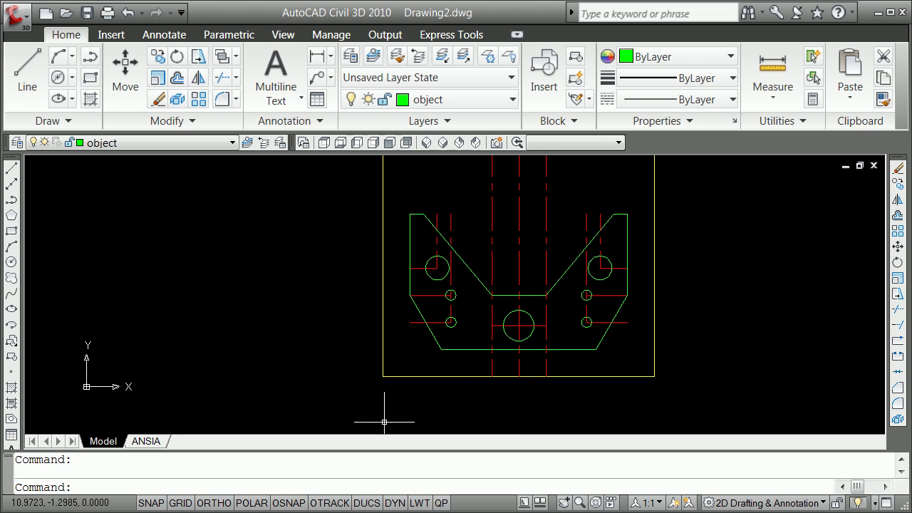